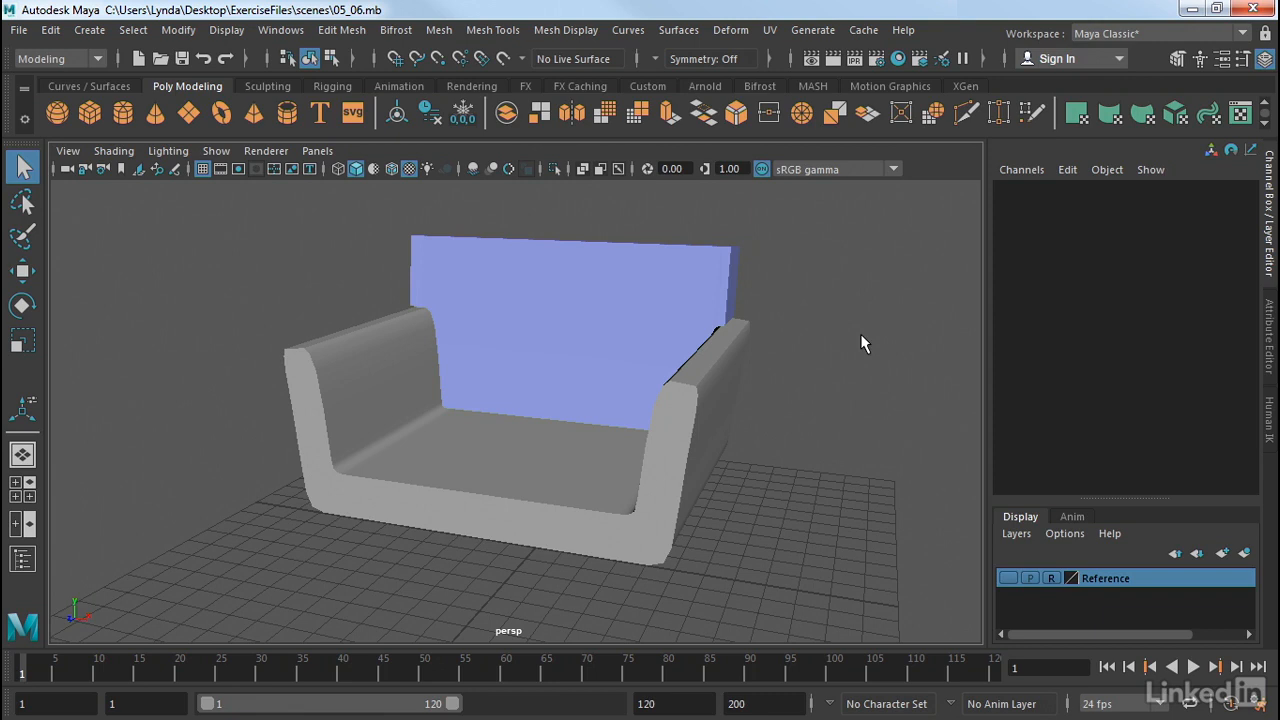
Step: Select the whole sofa chair and hide it, leaving only the empty grid visible
left_click_drag(800, 212, 204, 606)
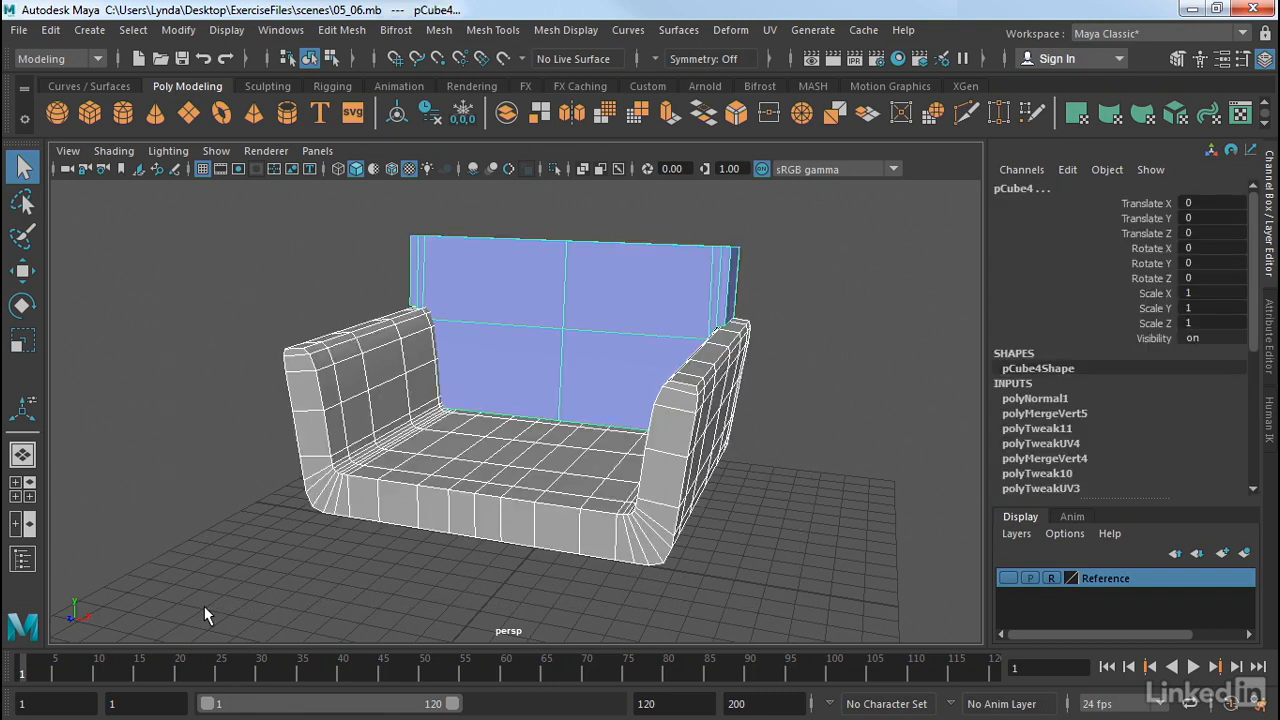
key("ctrl+h")
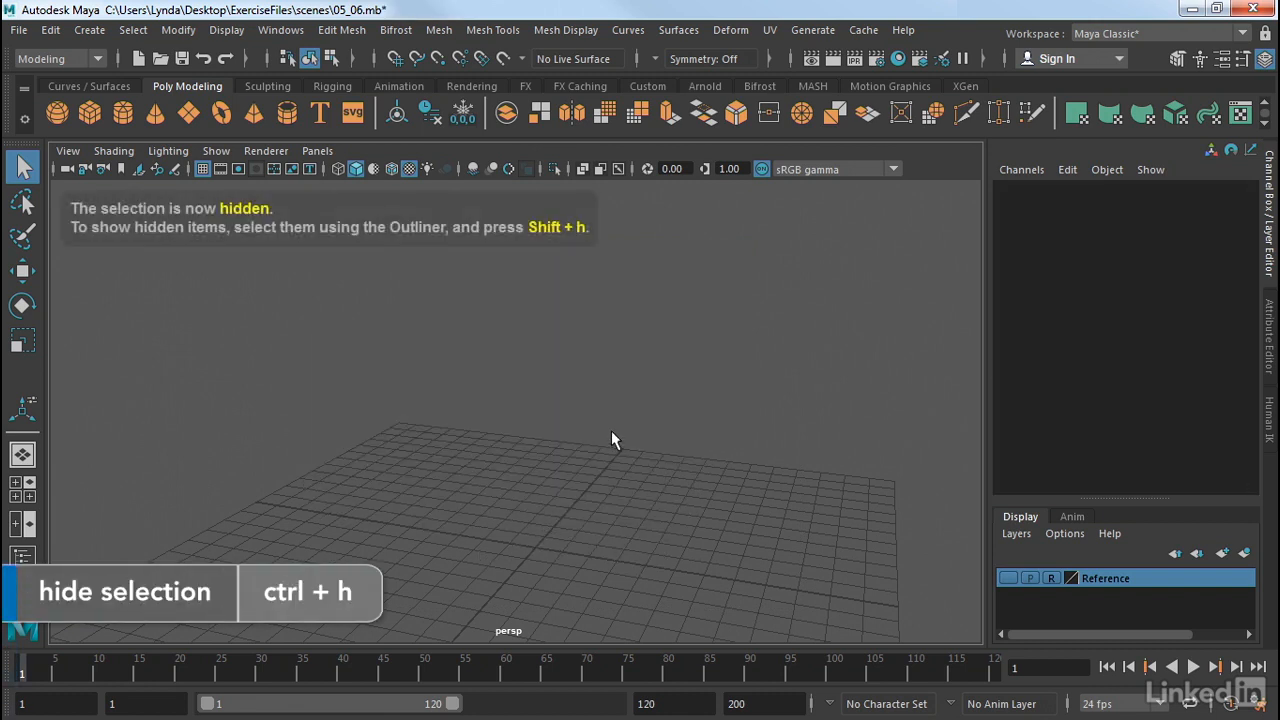
Step: Draw a polygon cube pCube5 (7.668 × 6.361 × 9.913) on the grid and switch it to edge mode
left_click(93, 113)
left_click_drag(507, 516, 584, 379)
middle_click_drag(669, 474, 667, 384, "alt")
left_click_drag(660, 386, 620, 403, "alt")
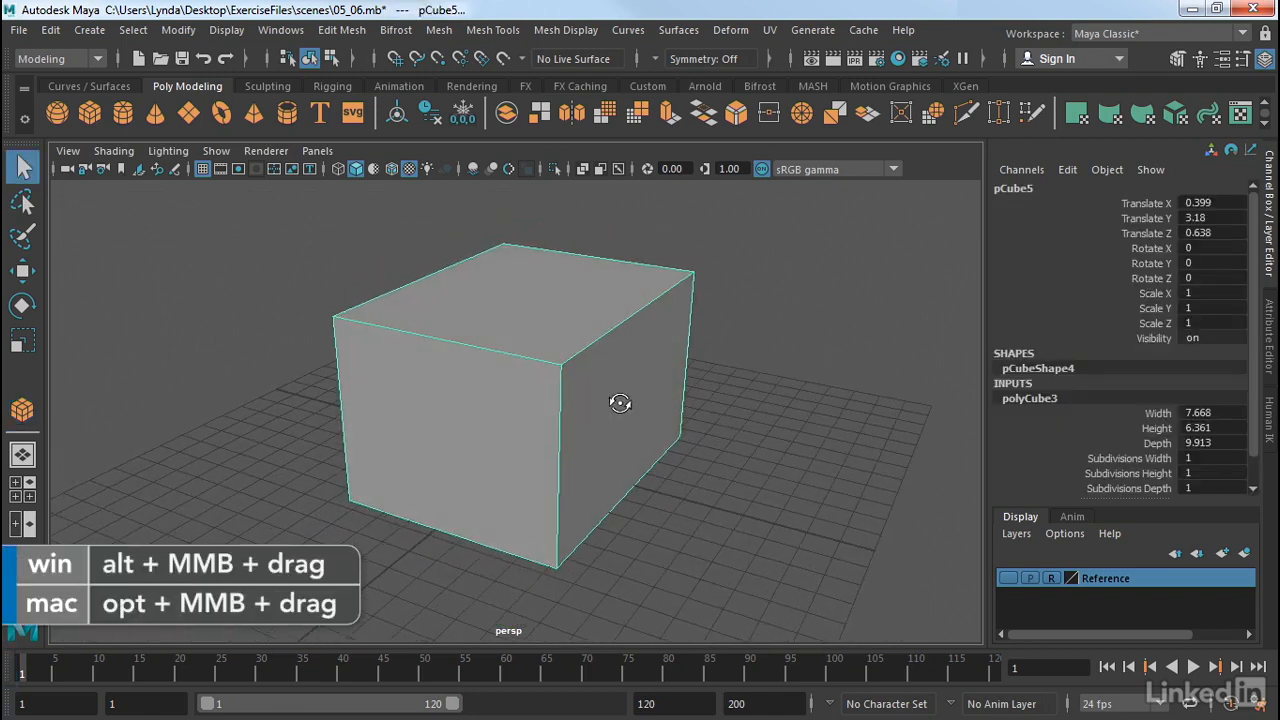
left_click(816, 328)
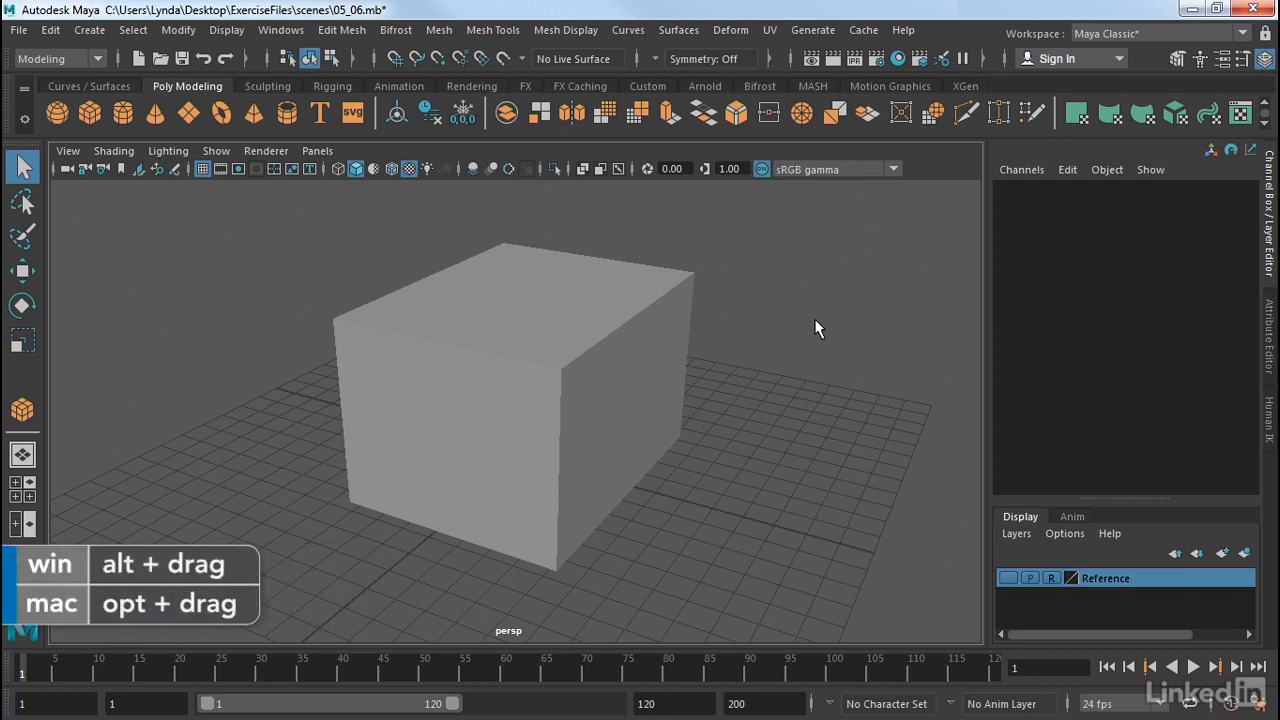
left_click(638, 371)
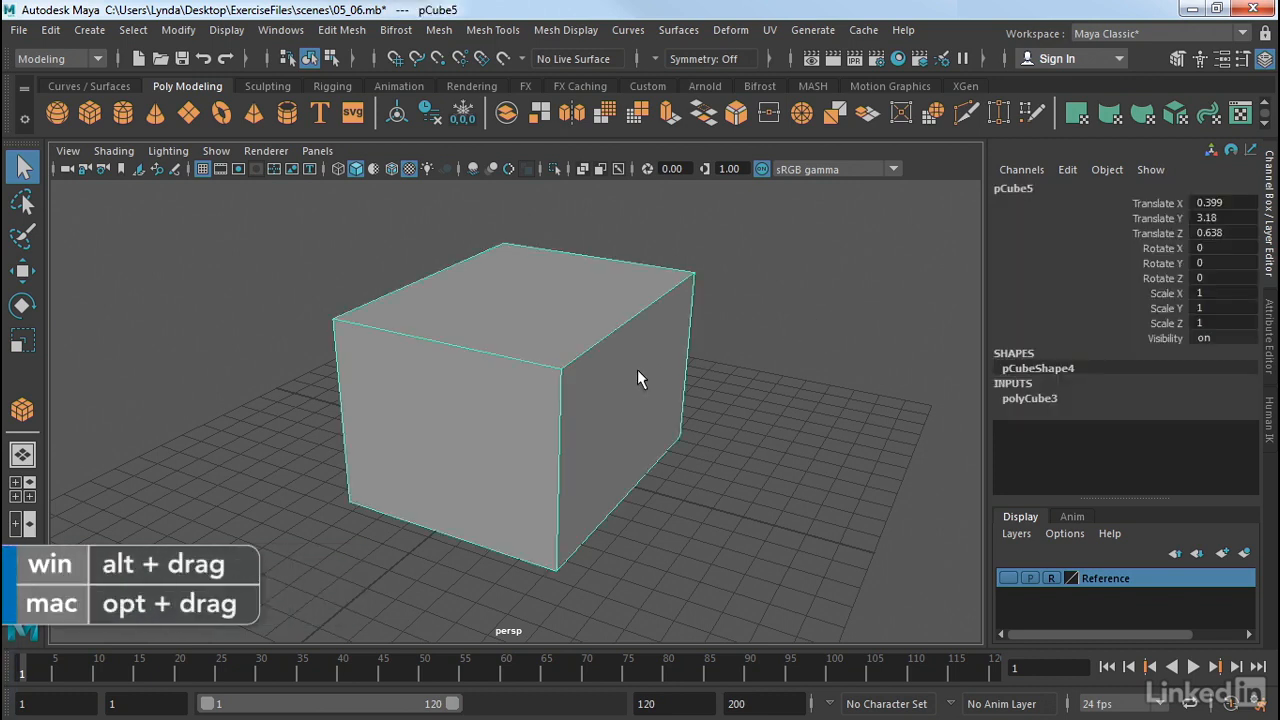
right_click_drag(638, 371, 617, 113)
Step: Select the test cube's front vertical edge and bring up the Edit Mesh commands
left_click(623, 330)
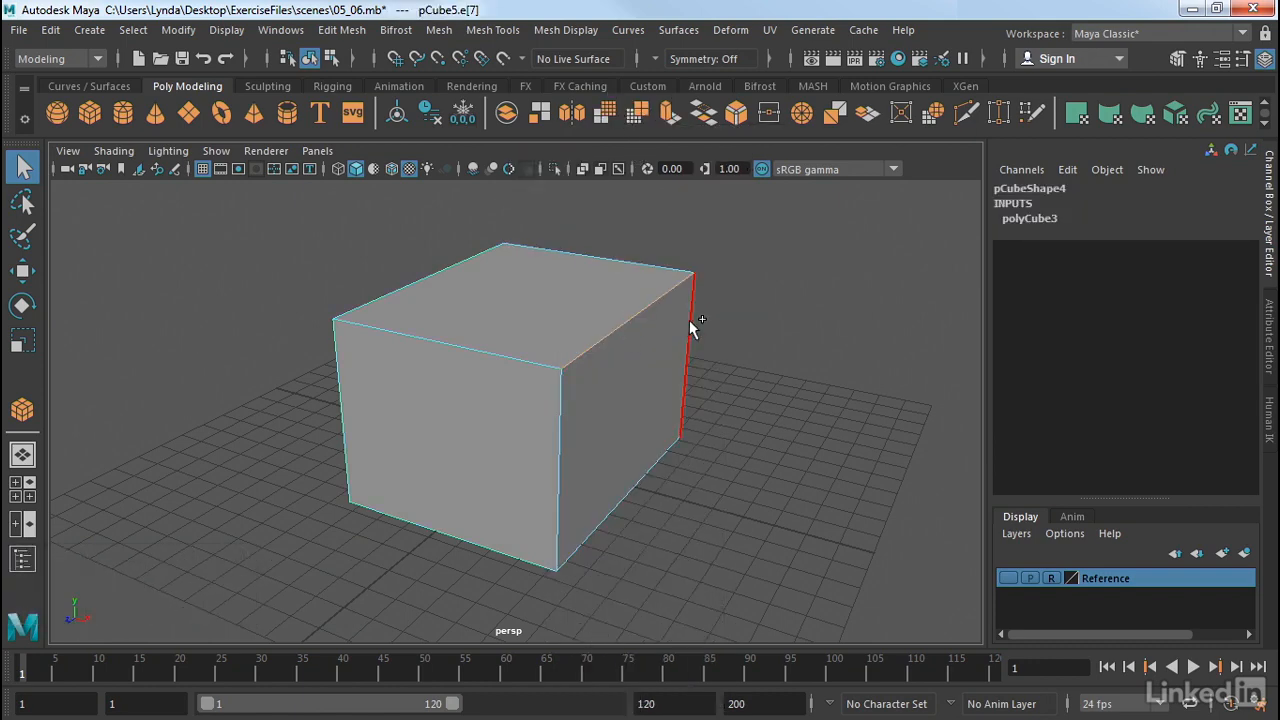
left_click(559, 413)
left_click_drag(741, 442, 668, 480, "alt")
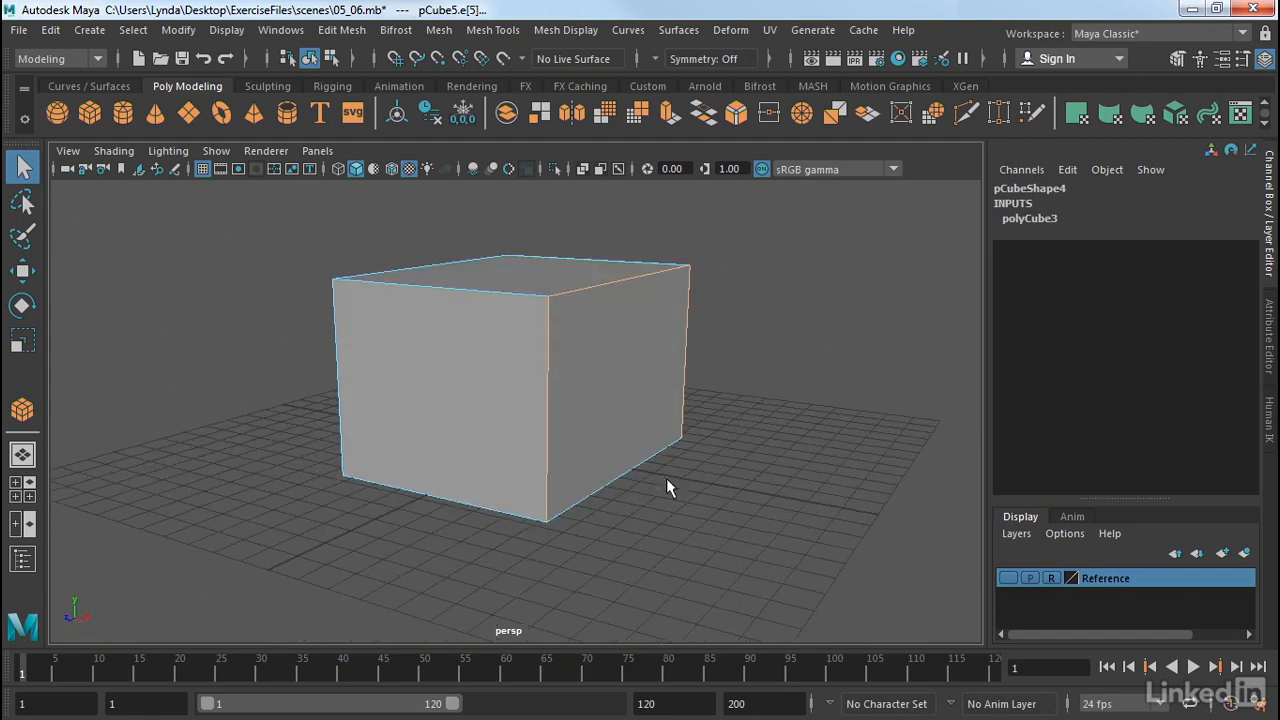
left_click(345, 32)
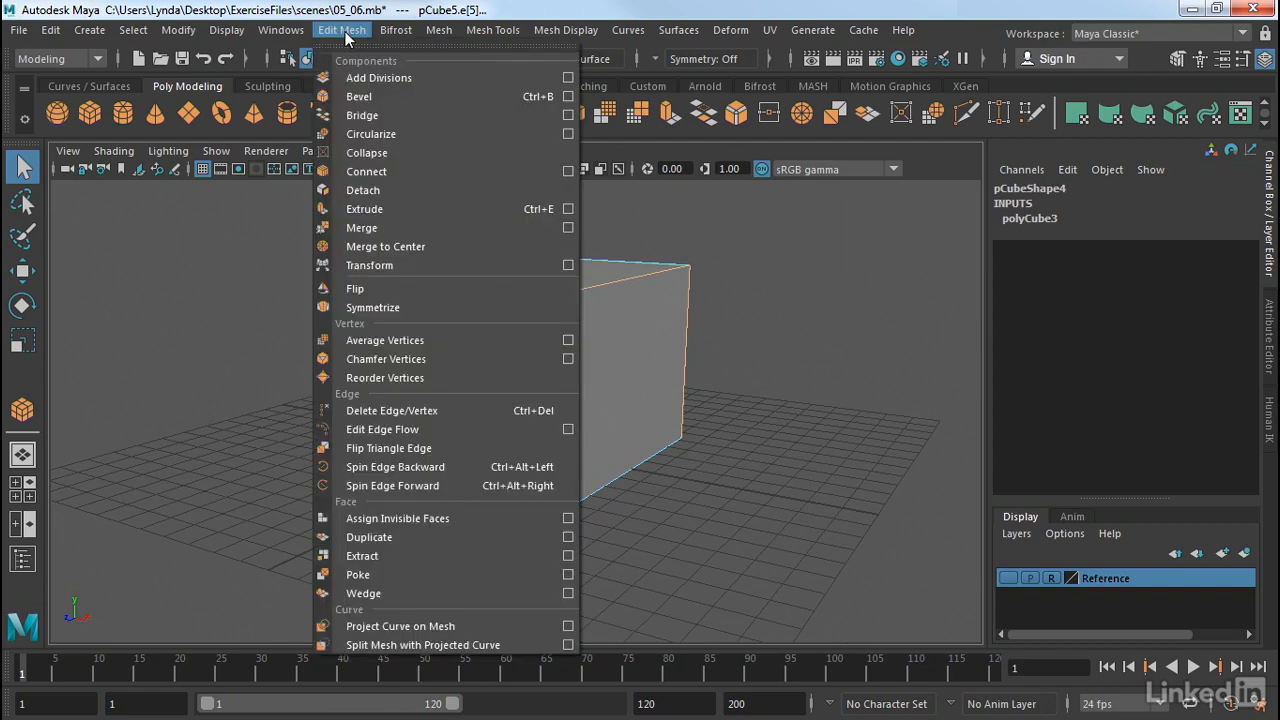
Step: Open Bevel Options and keep Fractional offset, width 0.5 and 1 segment
left_click(569, 95)
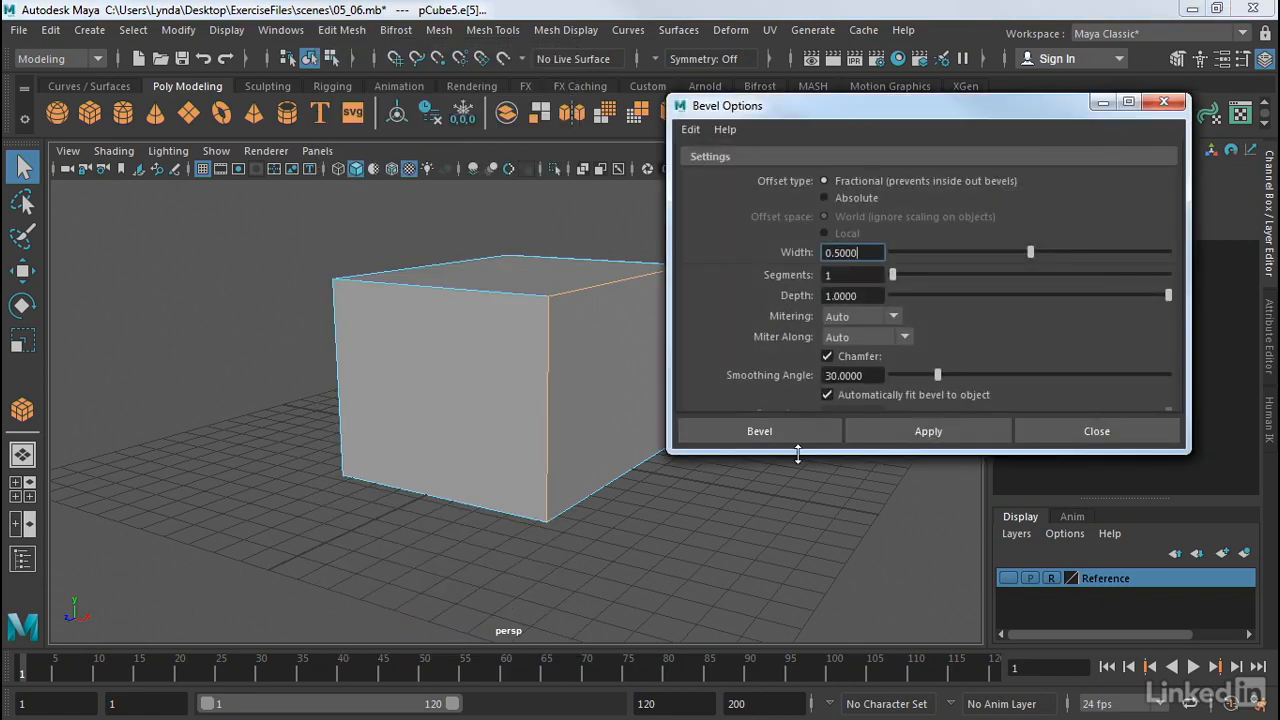
left_click_drag(798, 453, 797, 524)
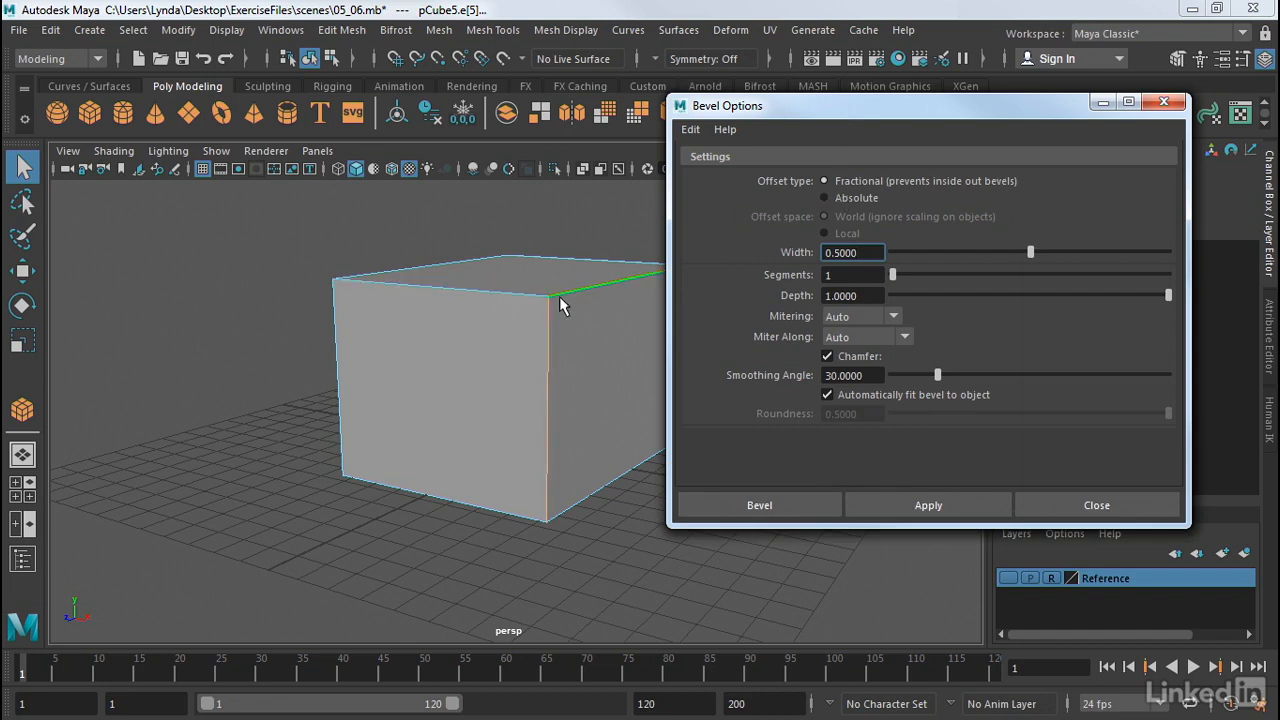
left_click(825, 197)
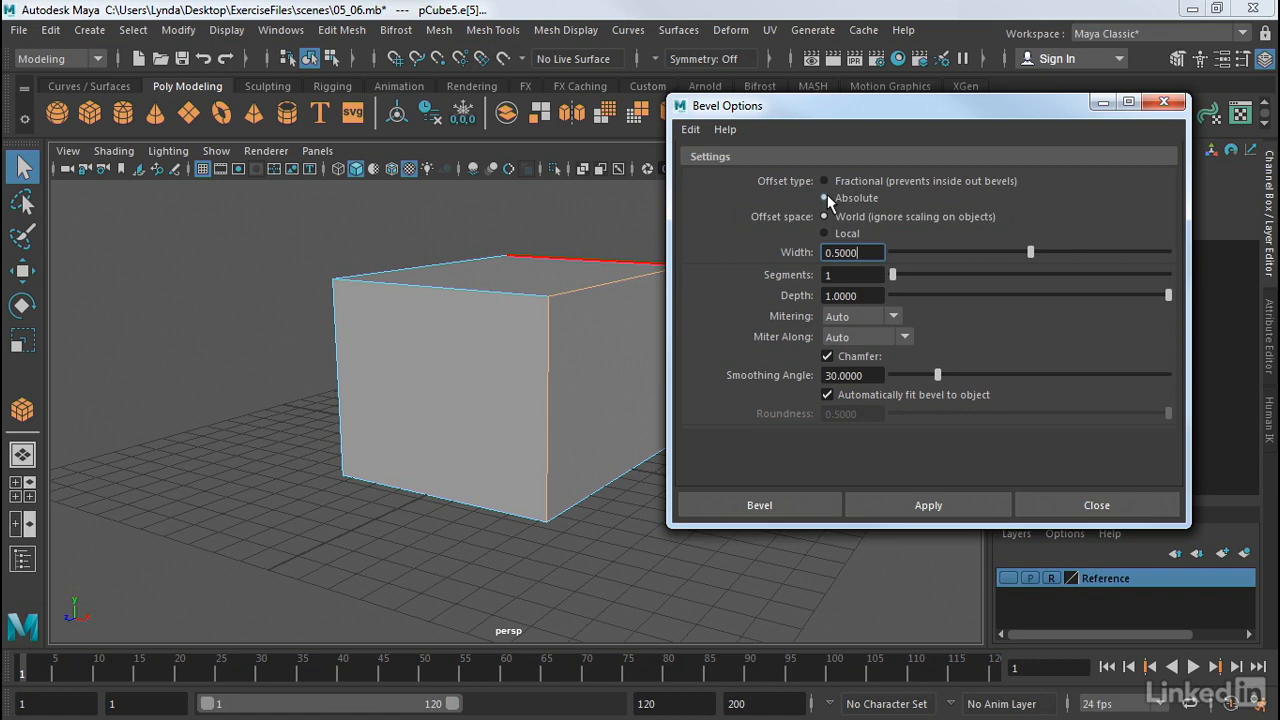
left_click(825, 180)
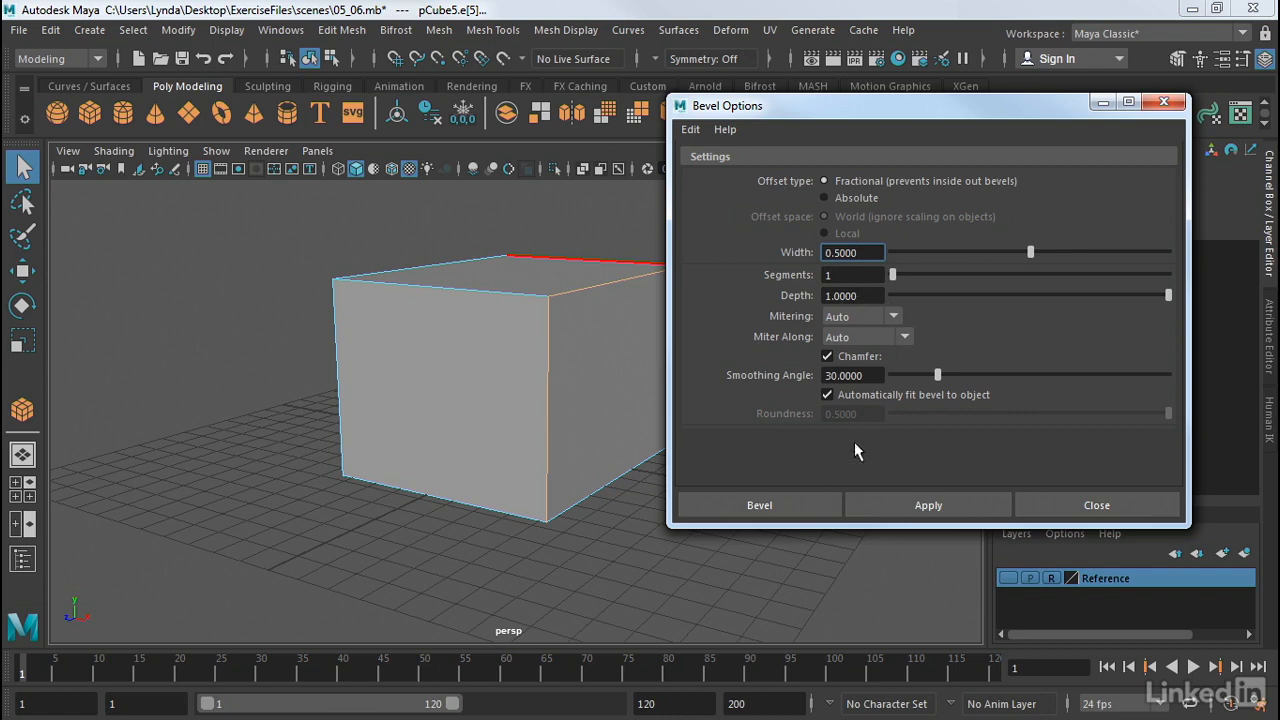
Step: Bevel the front edge and set polyBevel1 to Fraction 0.2, 4 segments, Depth 1, Chamfer on
left_click(785, 505)
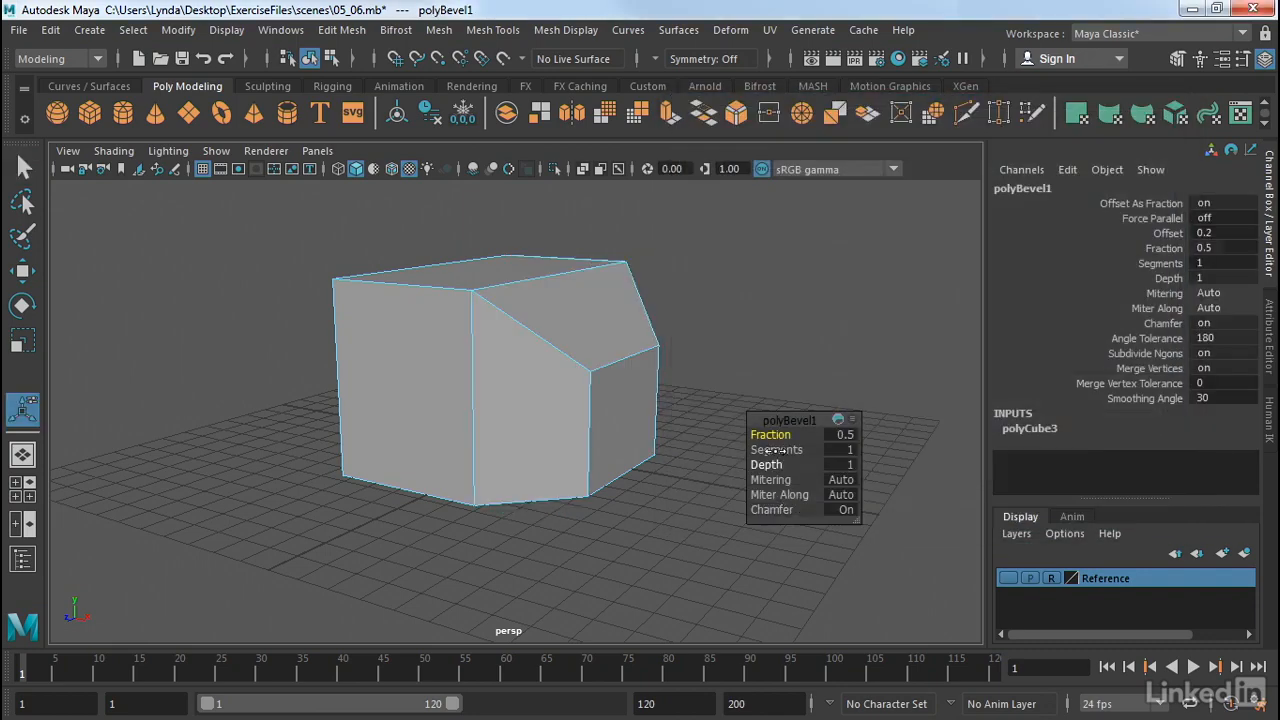
mouse_move(724, 326)
left_mouse_down("alt")
mouse_move(737, 274)
mouse_move(766, 260)
mouse_move(731, 360)
mouse_move(697, 329)
mouse_move(707, 326)
left_mouse_up("alt")
mouse_move(778, 440)
left_mouse_down()
mouse_move(777, 451)
mouse_move(800, 451)
left_mouse_up()
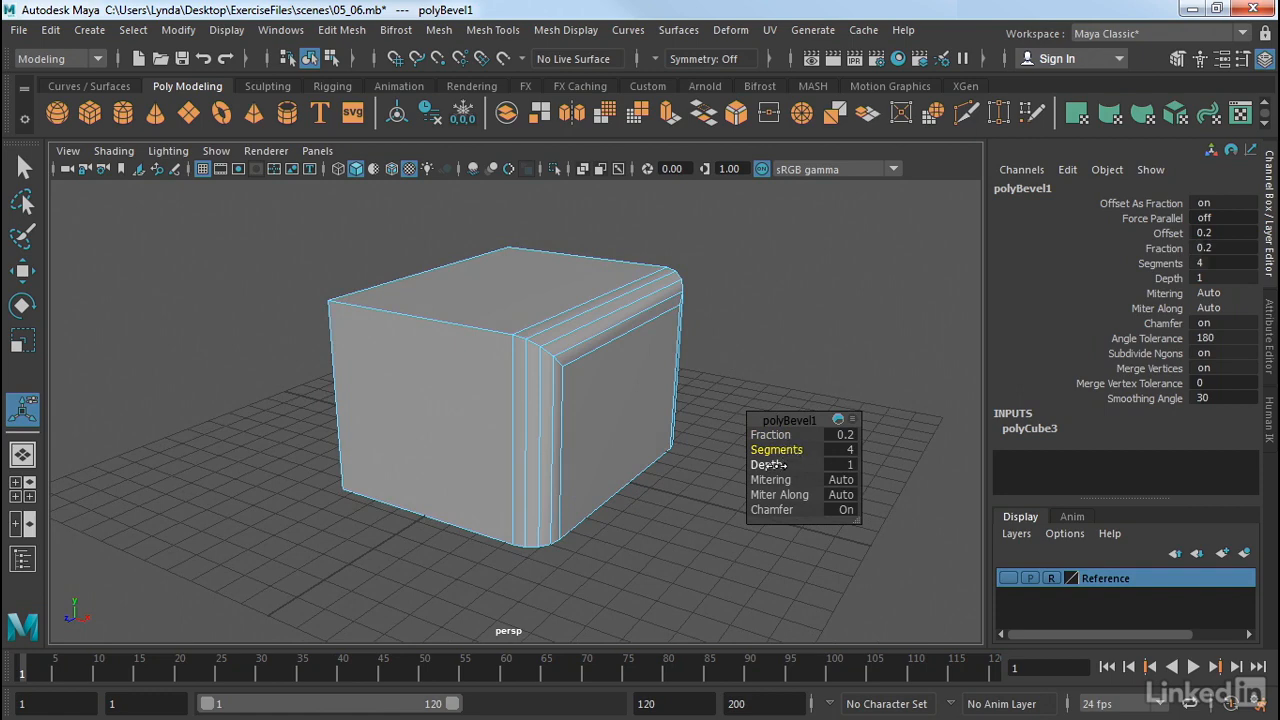
mouse_move(770, 464)
left_mouse_down()
mouse_move(739, 471)
mouse_move(790, 476)
left_mouse_up()
mouse_move(765, 510)
left_mouse_down()
mouse_move(727, 506)
mouse_move(790, 510)
left_mouse_up()
left_click(865, 345)
left_click_drag(831, 360, 871, 374, "alt")
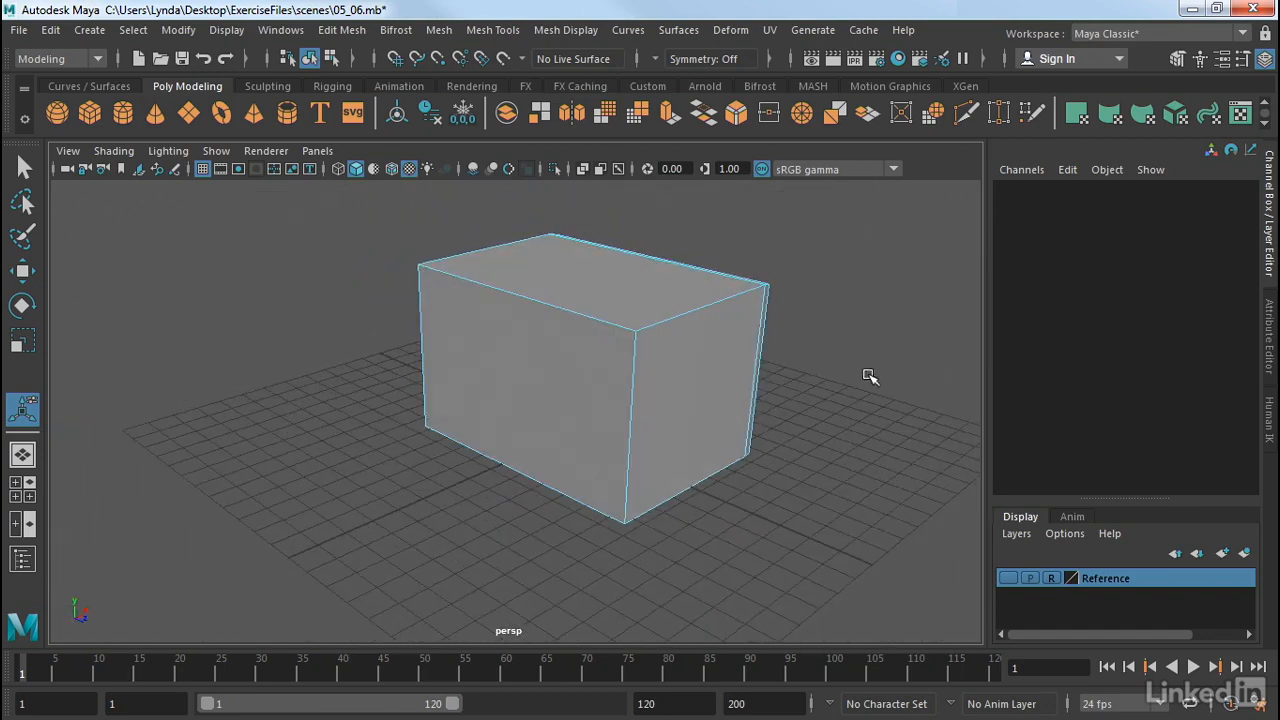
Step: Bevel the cube's front face as polyBevel2 and raise its Fraction to 0.9
right_click(591, 371)
left_click(574, 212)
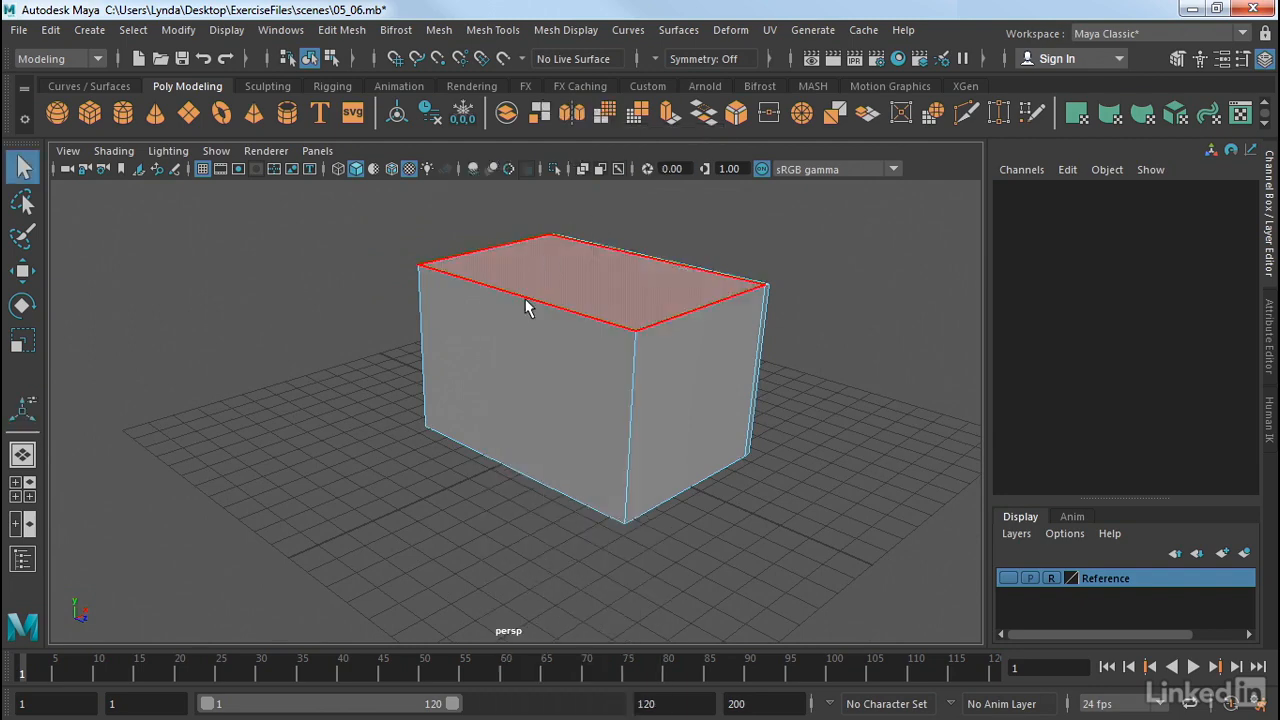
left_click(557, 355)
left_click_drag(834, 266, 777, 306, "alt")
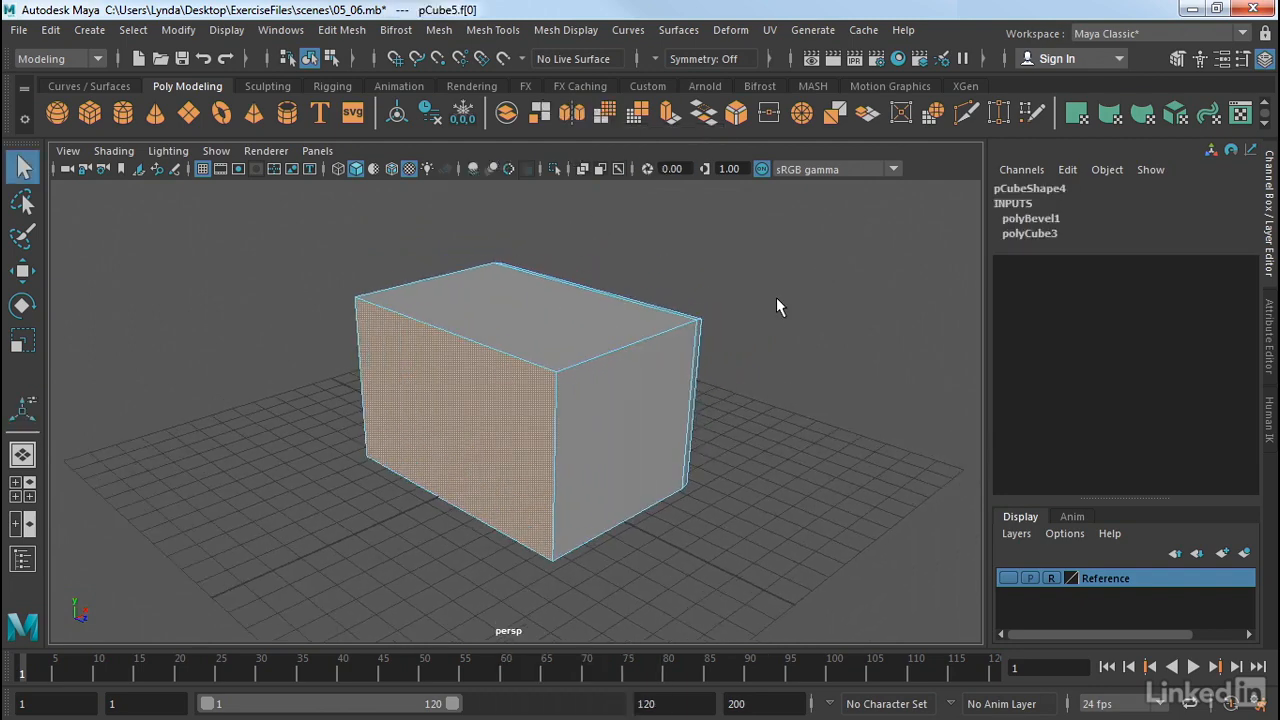
left_click(330, 33)
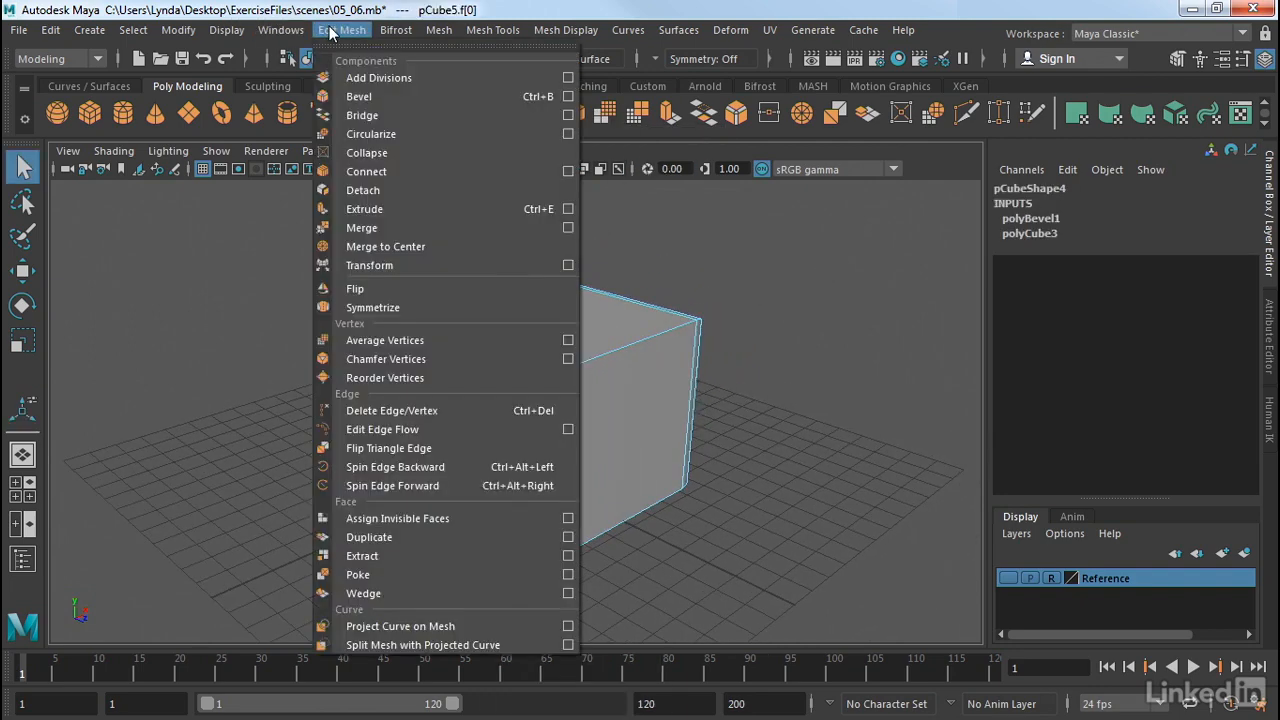
left_click(366, 96)
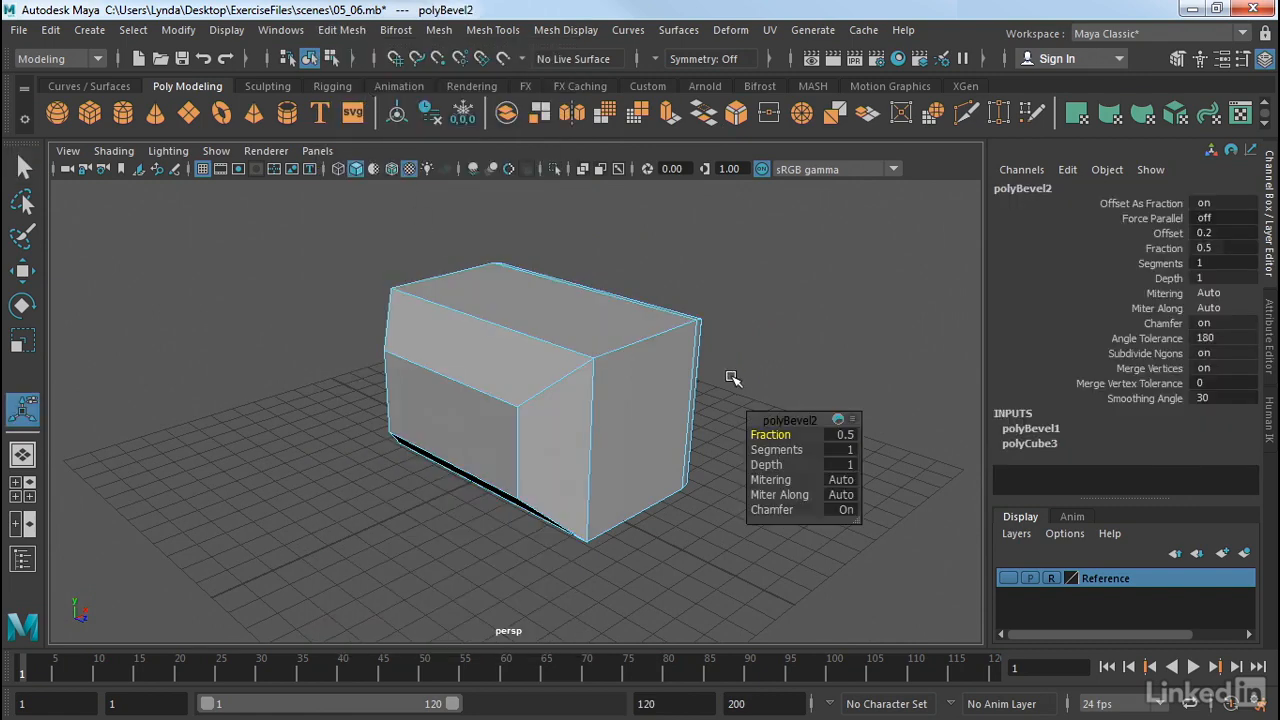
left_click_drag(802, 320, 766, 277, "alt")
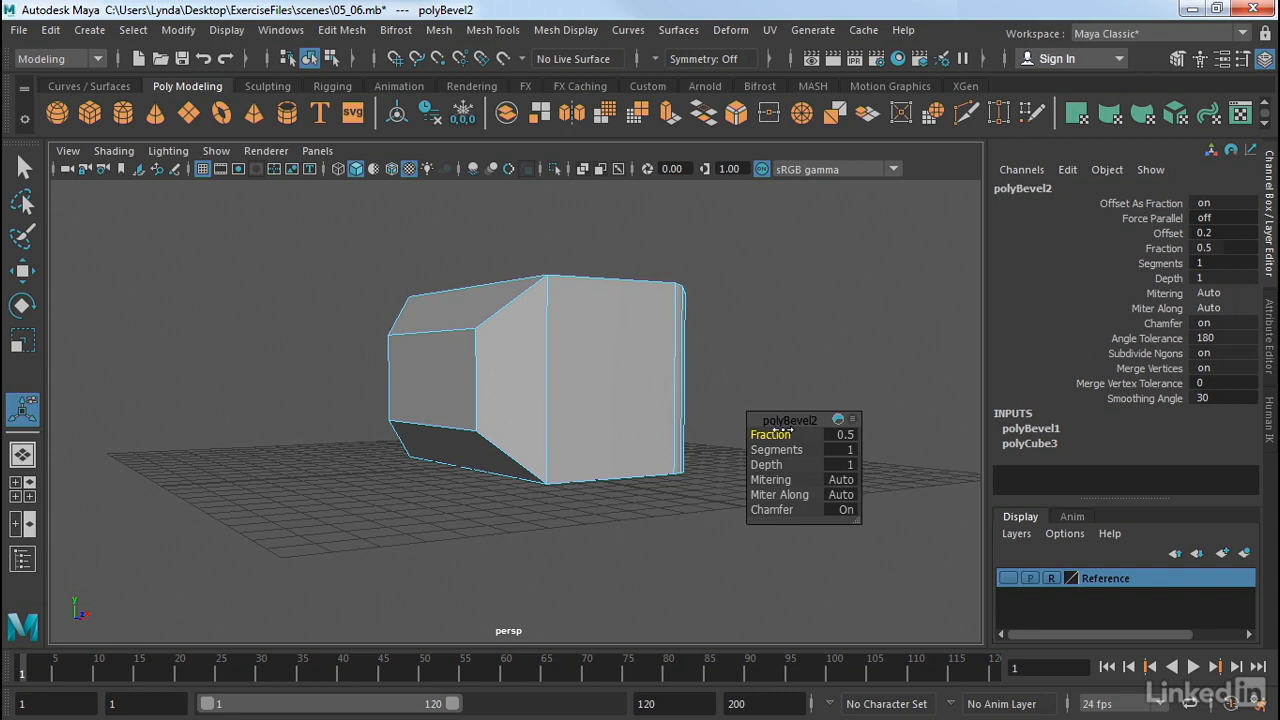
left_click_drag(780, 434, 795, 448)
middle_click_drag(788, 464, 793, 463)
Step: Return to Object Mode and select the whole test cube
left_click(830, 336)
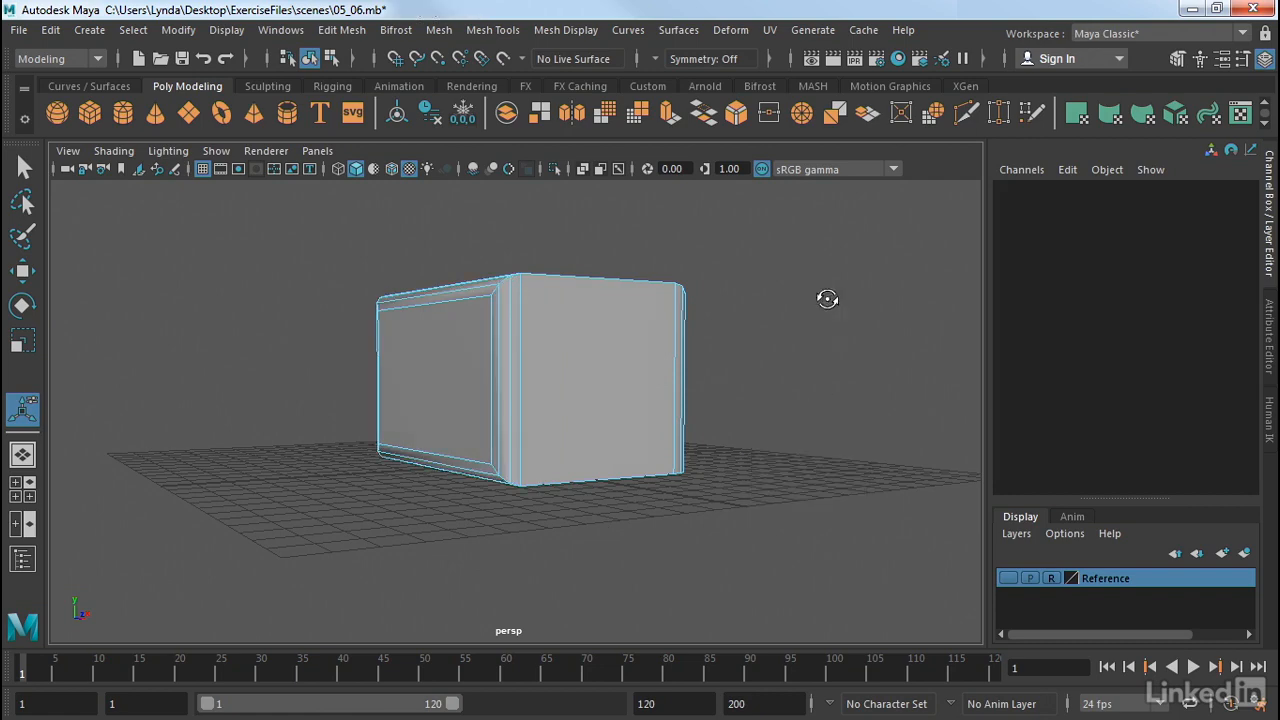
left_click_drag(829, 297, 669, 316, "alt")
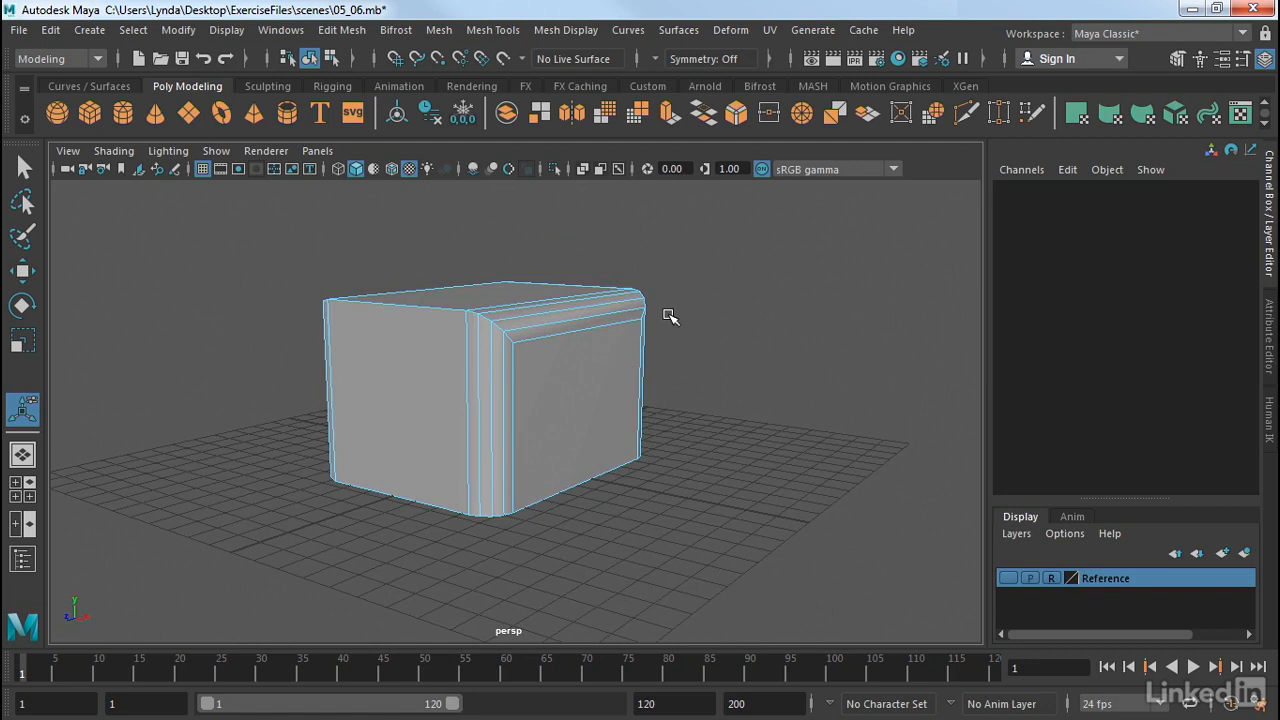
right_click_drag(575, 345, 651, 124)
left_click_drag(711, 246, 253, 566)
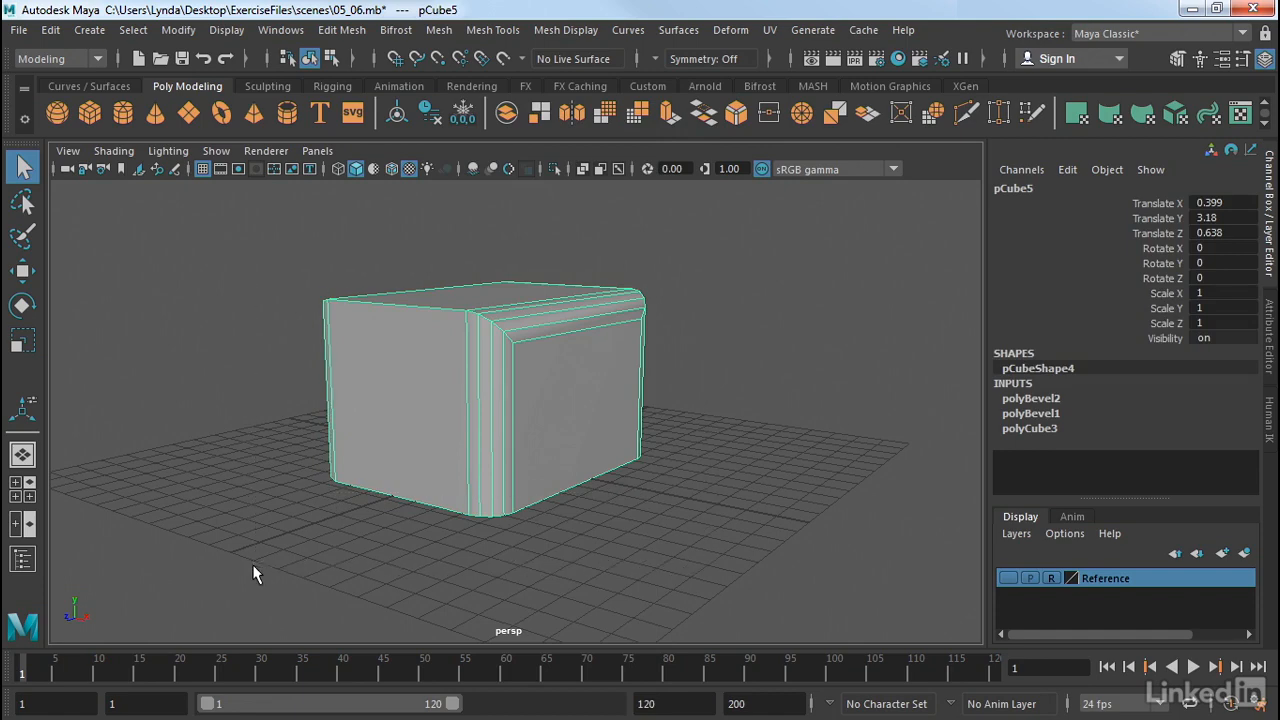
Step: Delete the test cube and restore the sofa chair with Show Last Hidden
key("Delete")
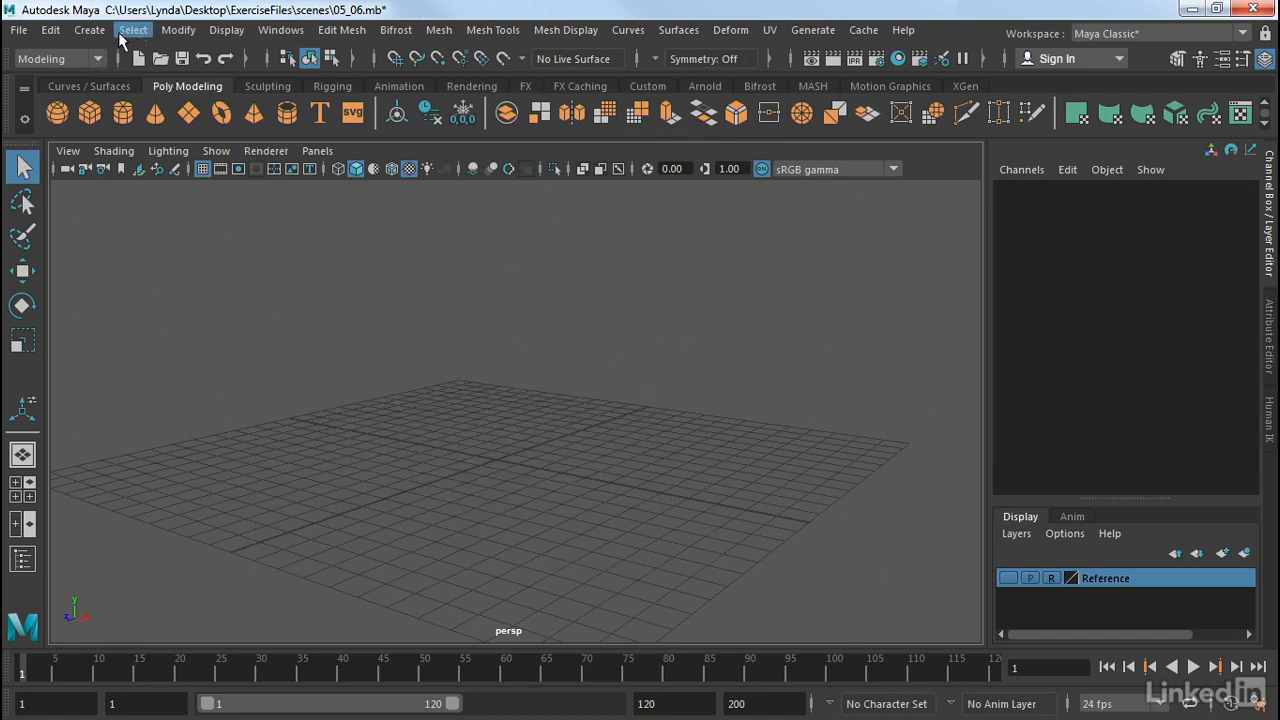
left_click(226, 30)
mouse_move(284, 150)
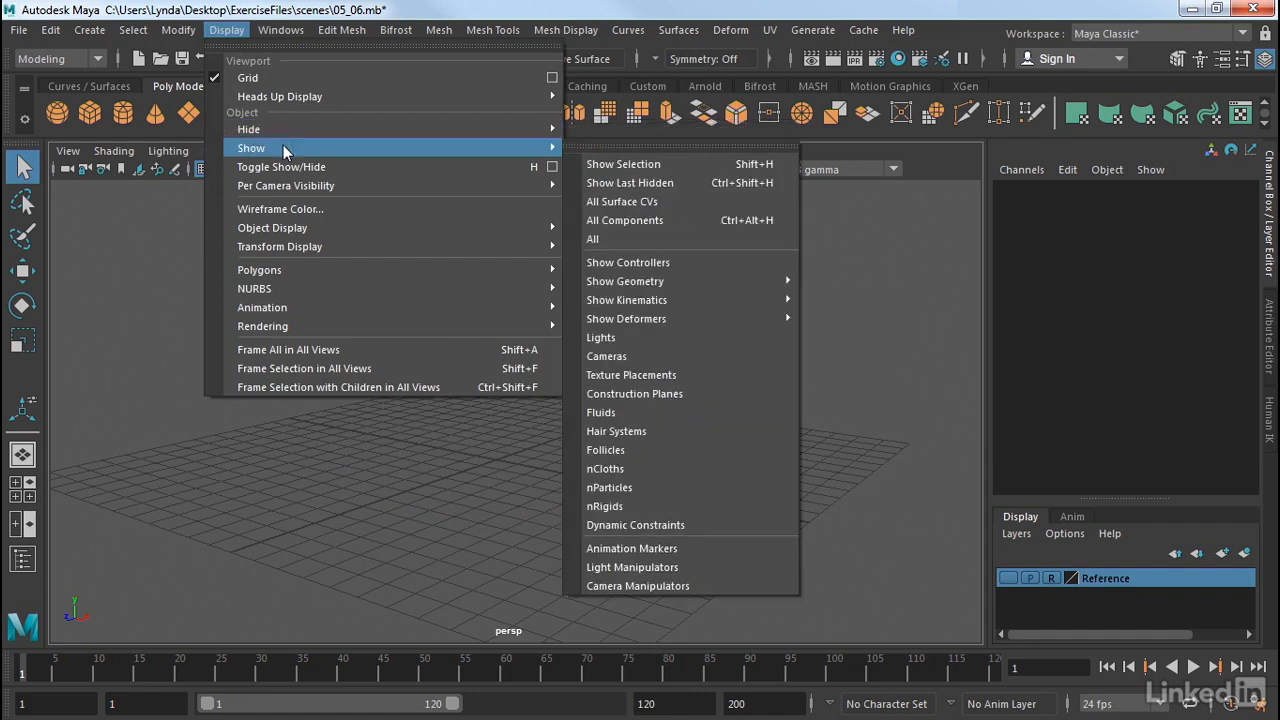
left_click(663, 184)
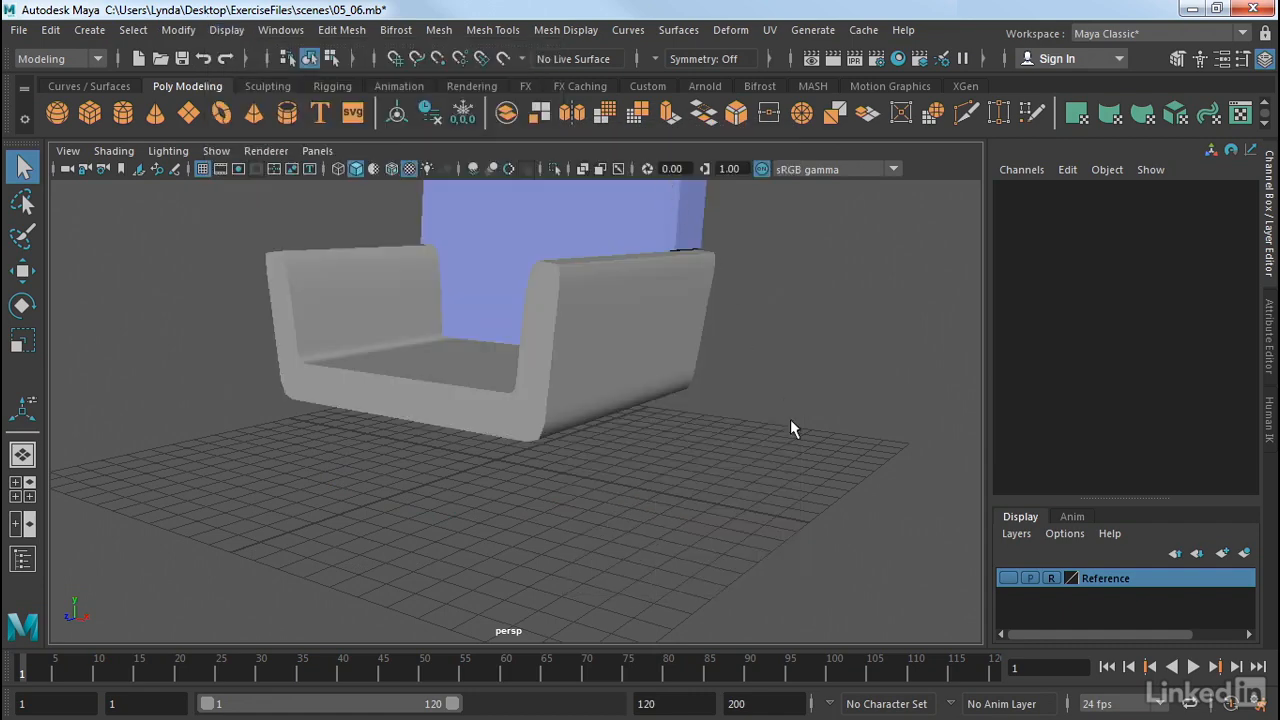
middle_click_drag(757, 361, 806, 421, "alt")
left_click_drag(807, 421, 845, 446, "alt")
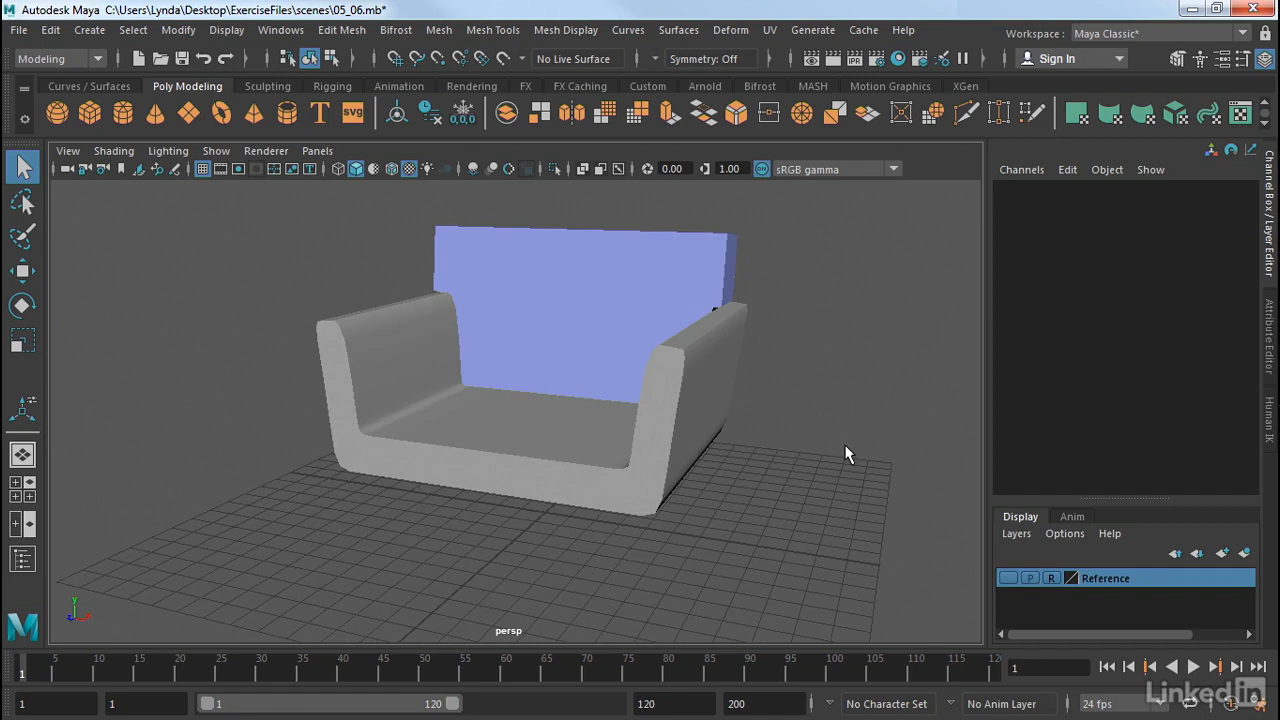
left_click_drag(845, 448, 803, 417, "alt")
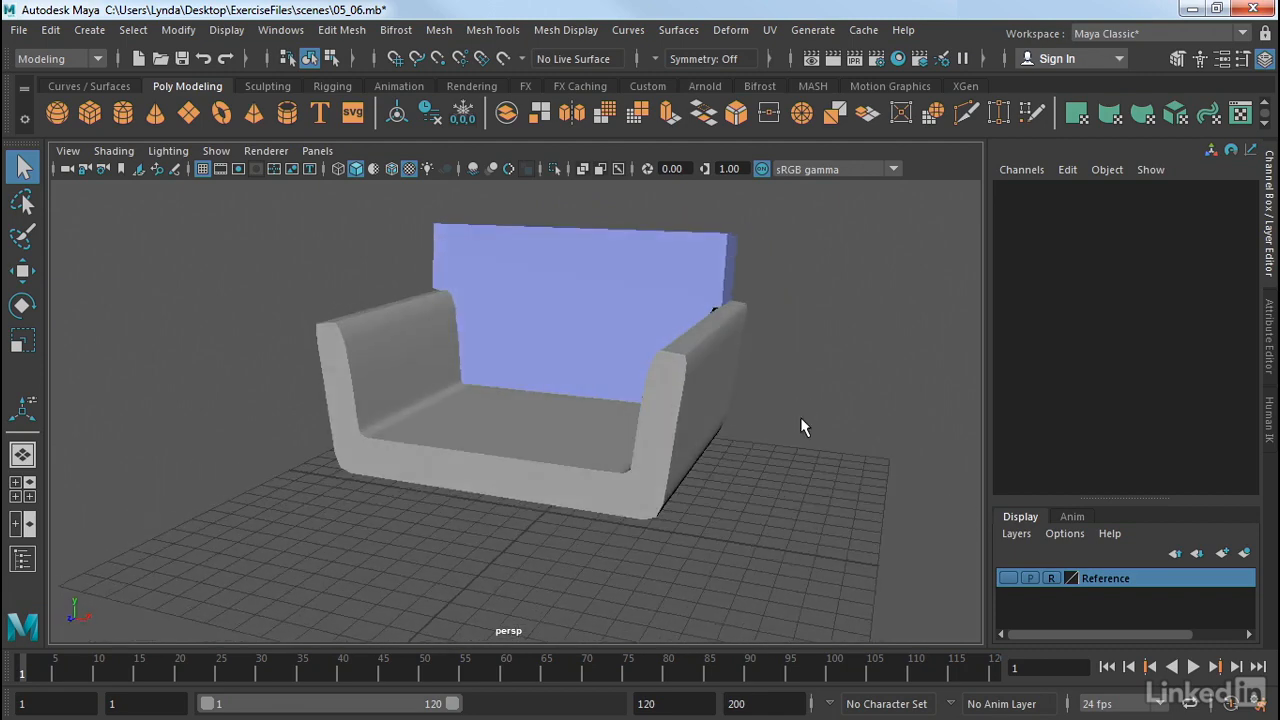
Step: Select pCube1's face loop running around both armrests and the chair's front
scroll(732, 458, "up", 5)
left_click(773, 415)
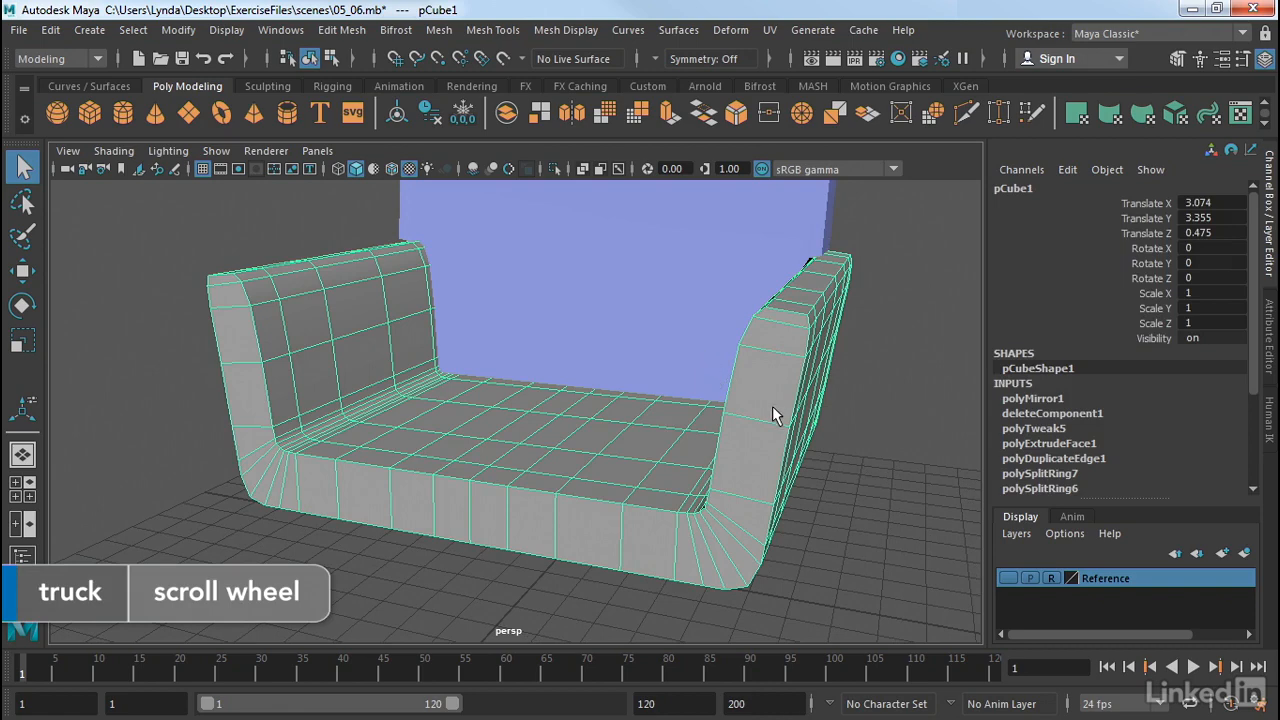
right_click_drag(773, 408, 777, 110)
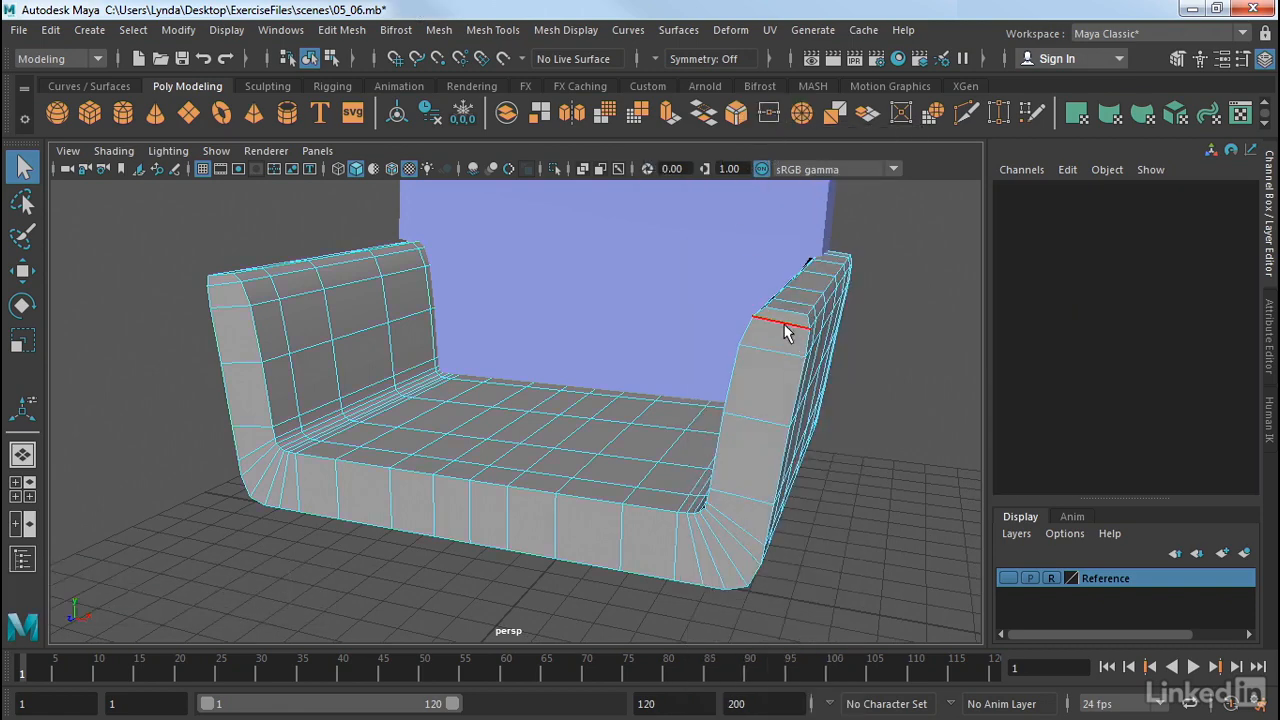
right_click_drag(773, 160, 767, 209)
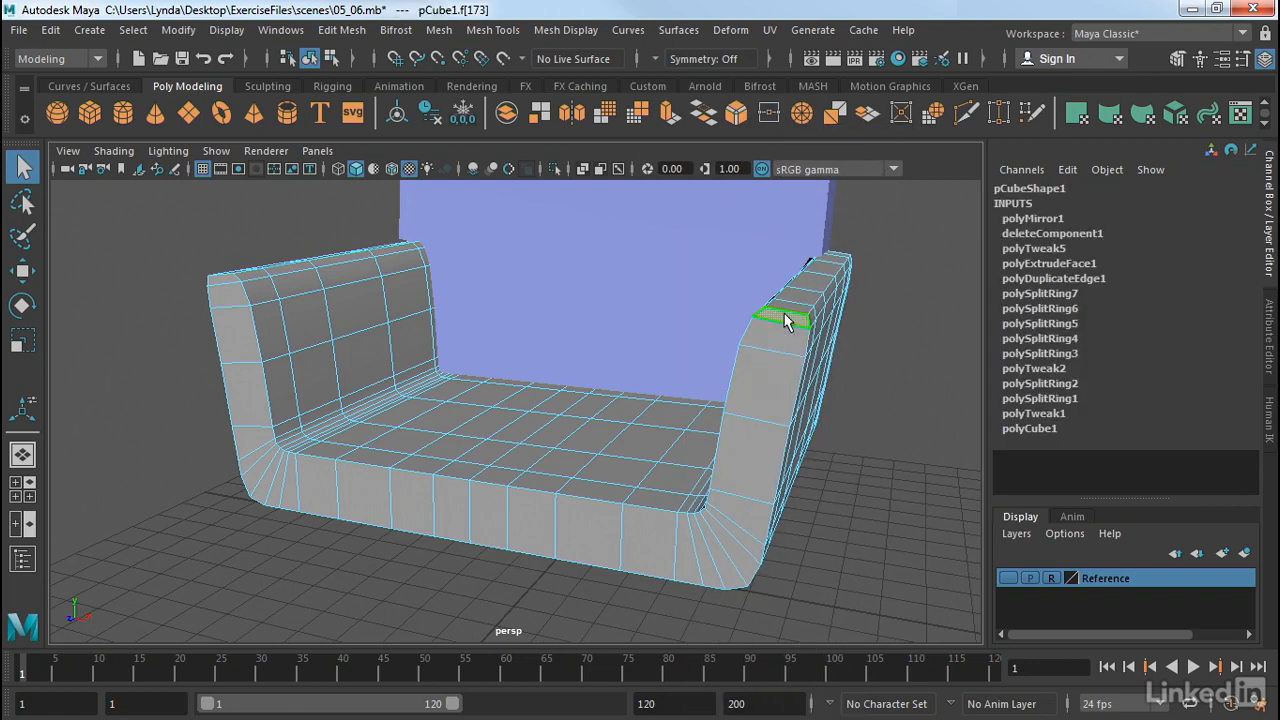
left_click(785, 320)
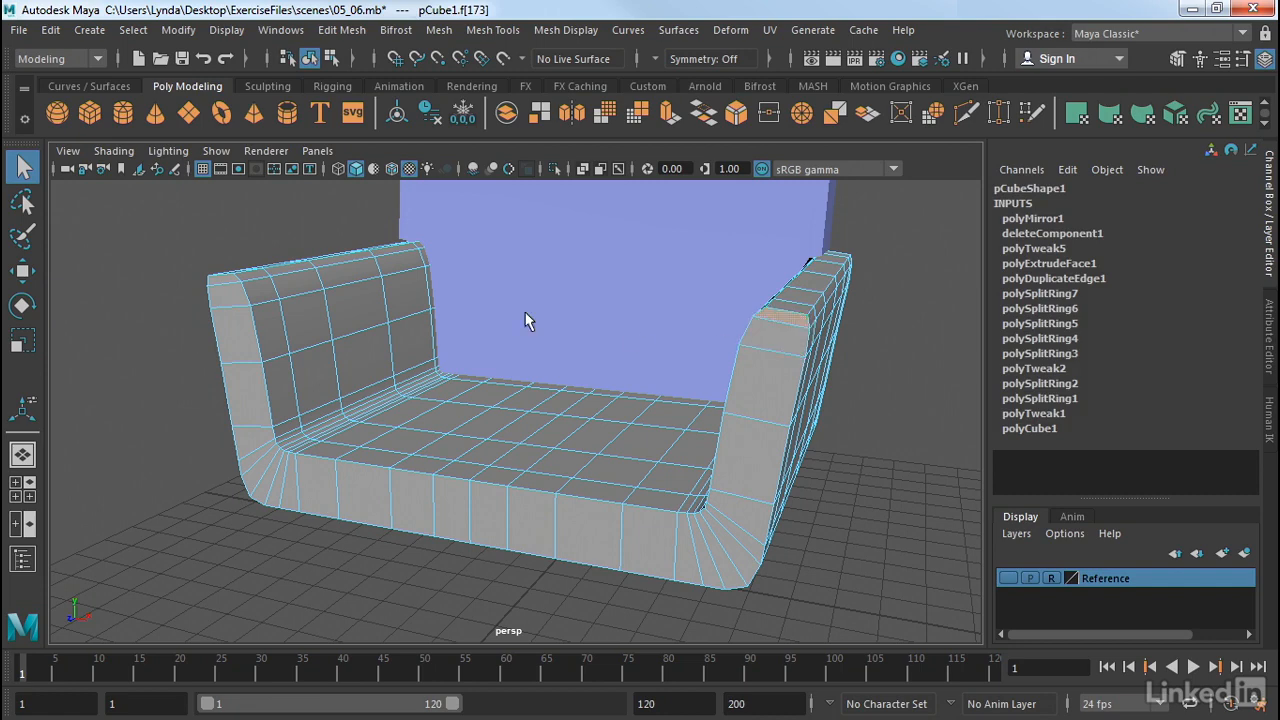
double_click(213, 280, "shift")
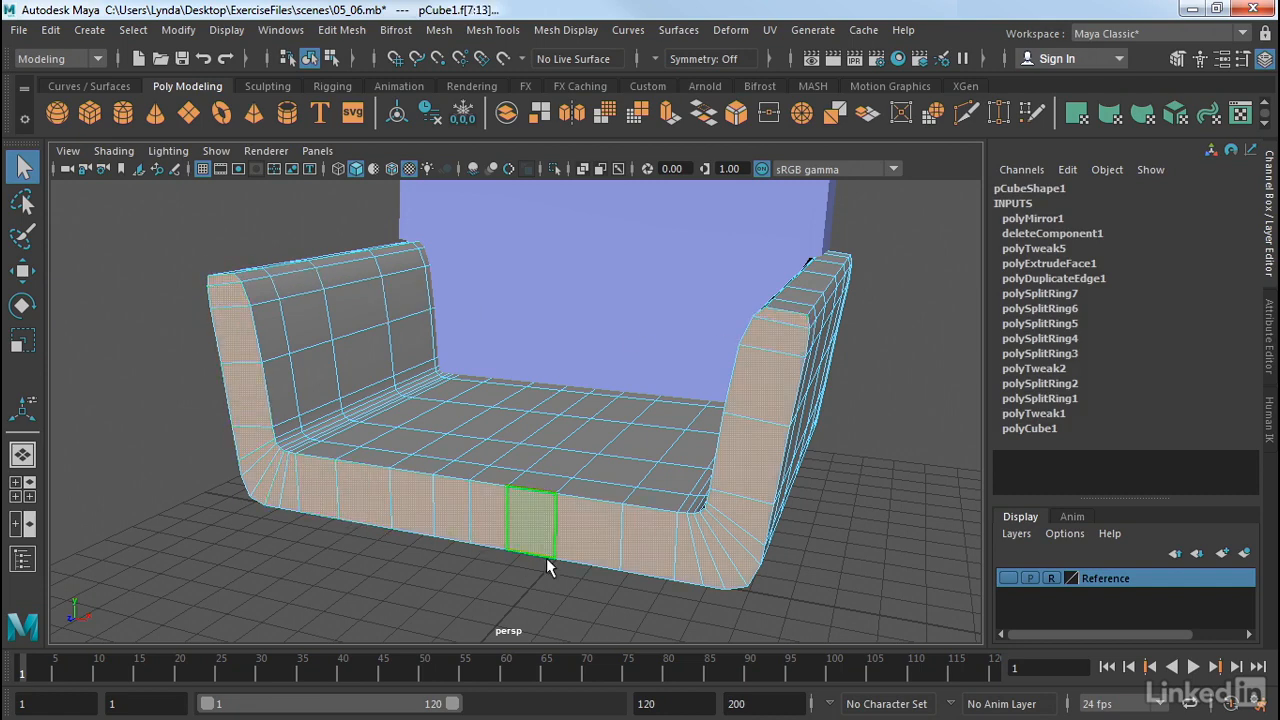
mouse_move(952, 517)
left_mouse_down("alt")
mouse_move(889, 523)
mouse_move(857, 603)
mouse_move(919, 501)
mouse_move(883, 429)
mouse_move(723, 466)
mouse_move(891, 529)
mouse_move(943, 506)
left_mouse_up("alt")
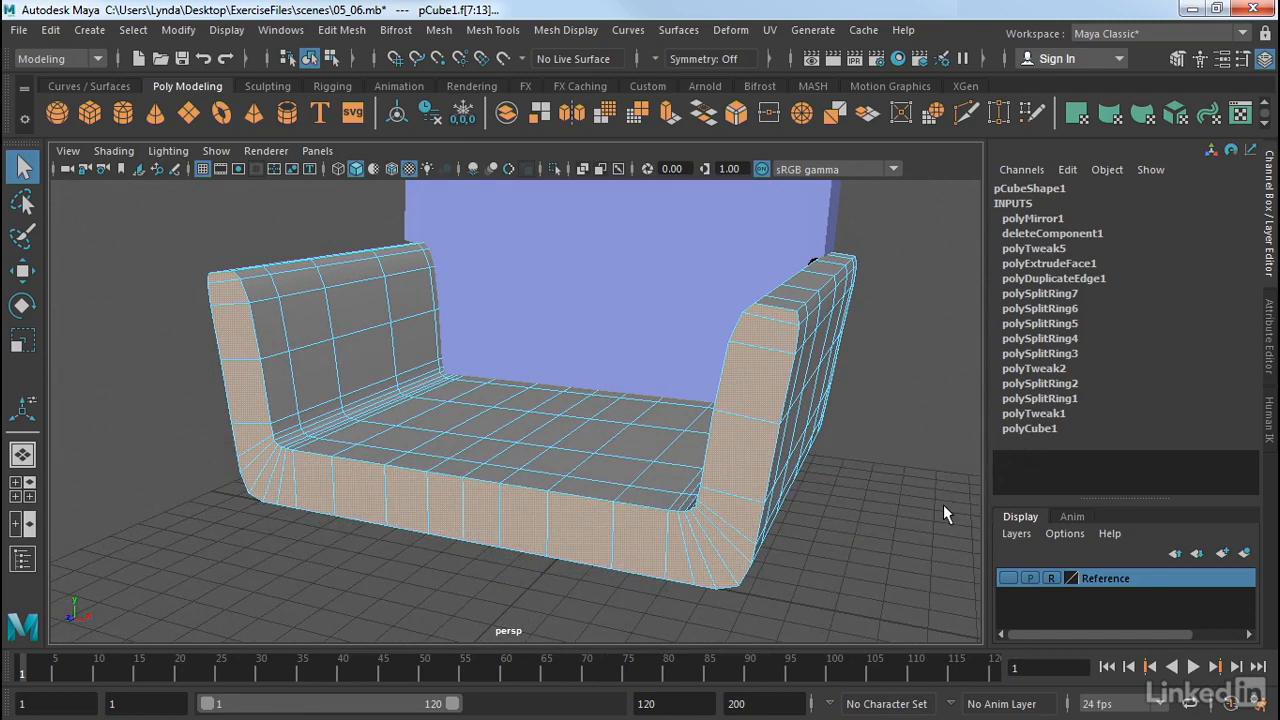
left_click(339, 31)
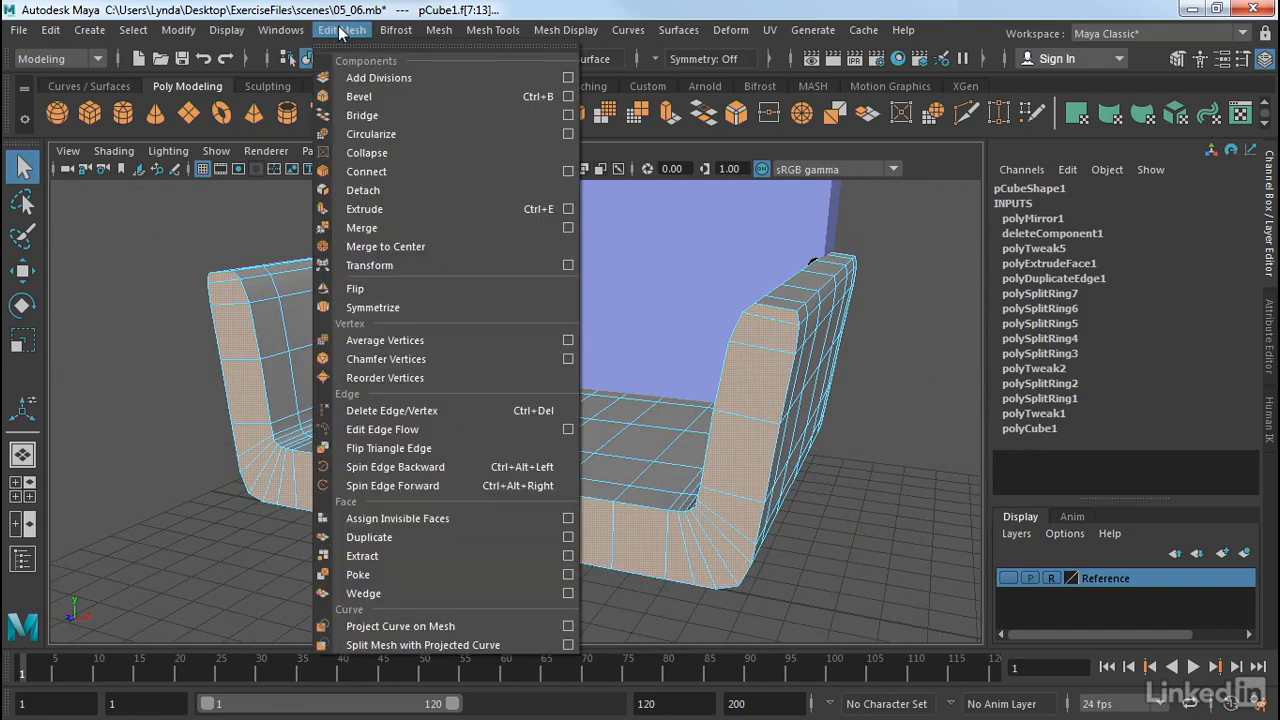
Step: Bevel the selected armrest faces with 2 segments at Fraction 0.5
left_click(341, 94)
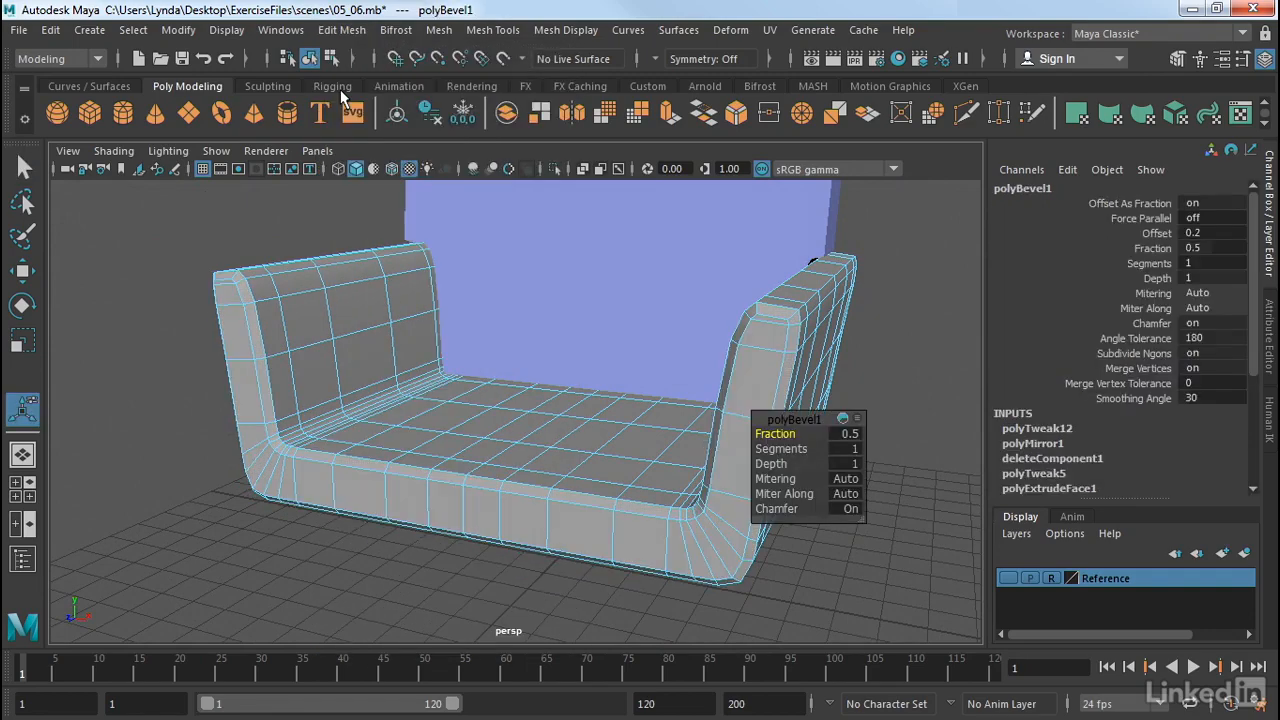
left_click_drag(887, 361, 811, 357, "alt")
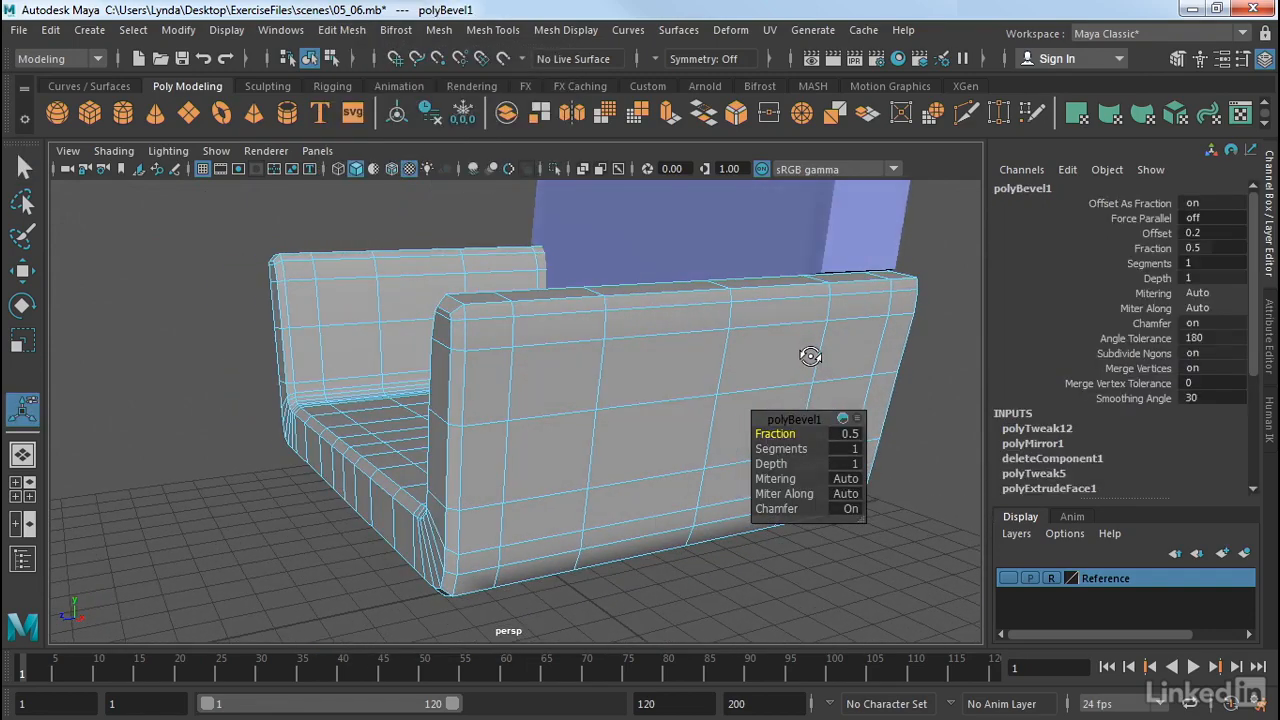
left_click_drag(337, 378, 247, 371, "alt")
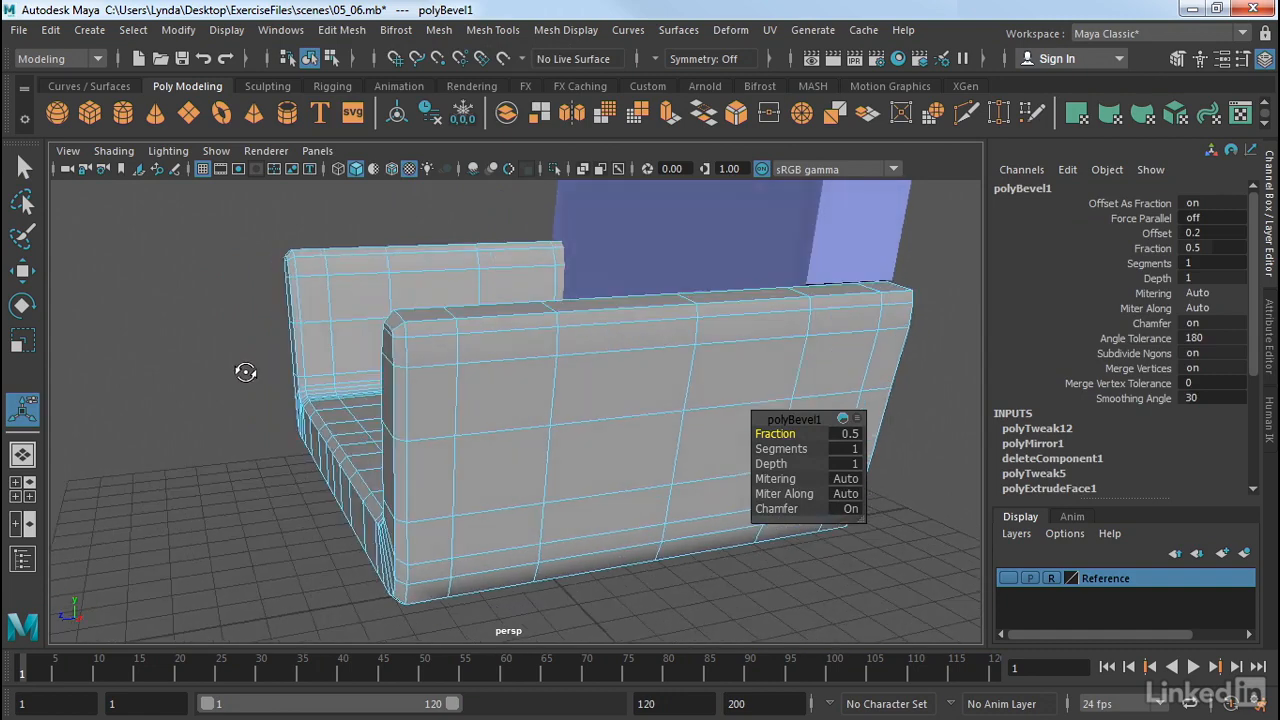
right_click_drag(247, 371, 356, 379, "alt")
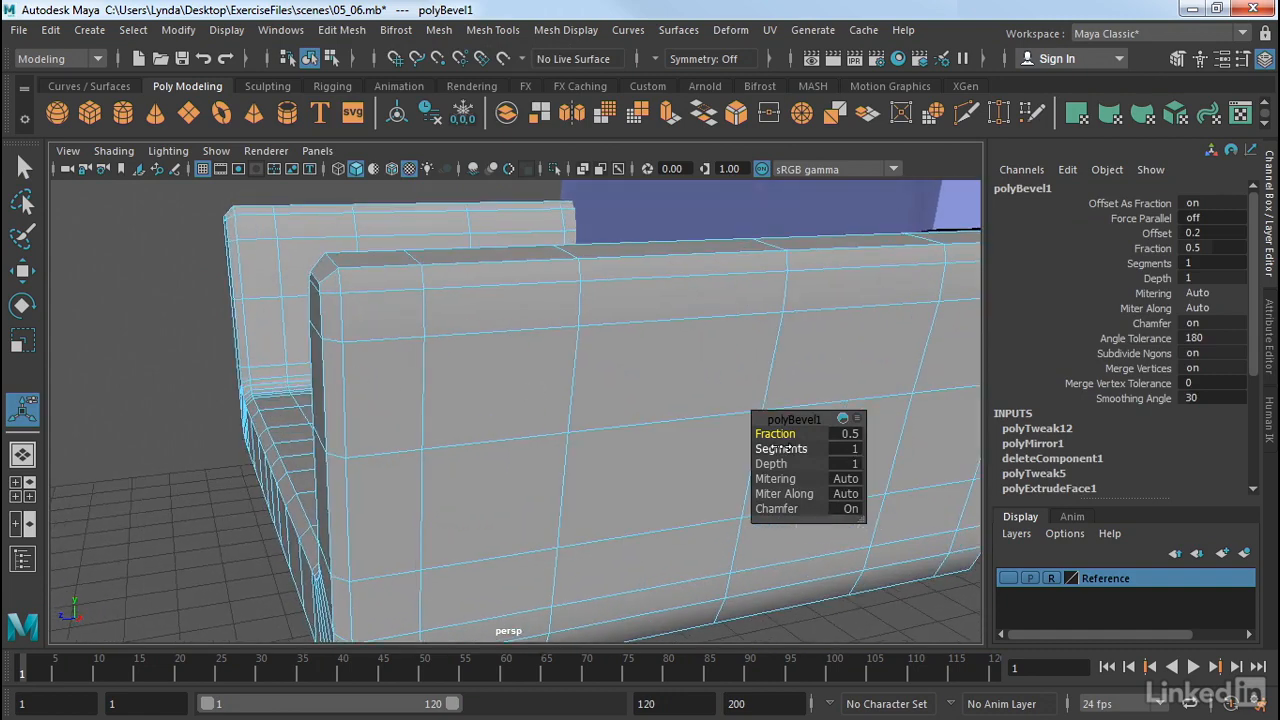
left_click_drag(776, 449, 781, 440)
left_click_drag(553, 380, 583, 383, "alt")
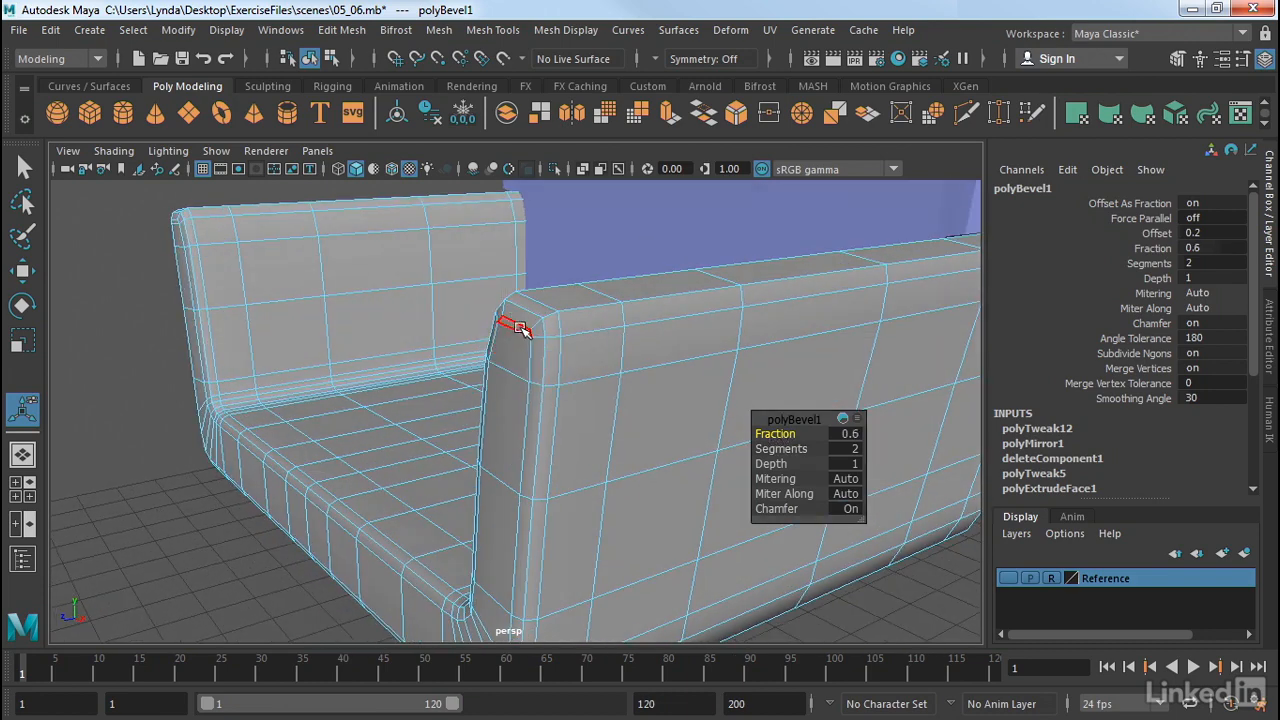
left_click_drag(775, 434, 773, 449)
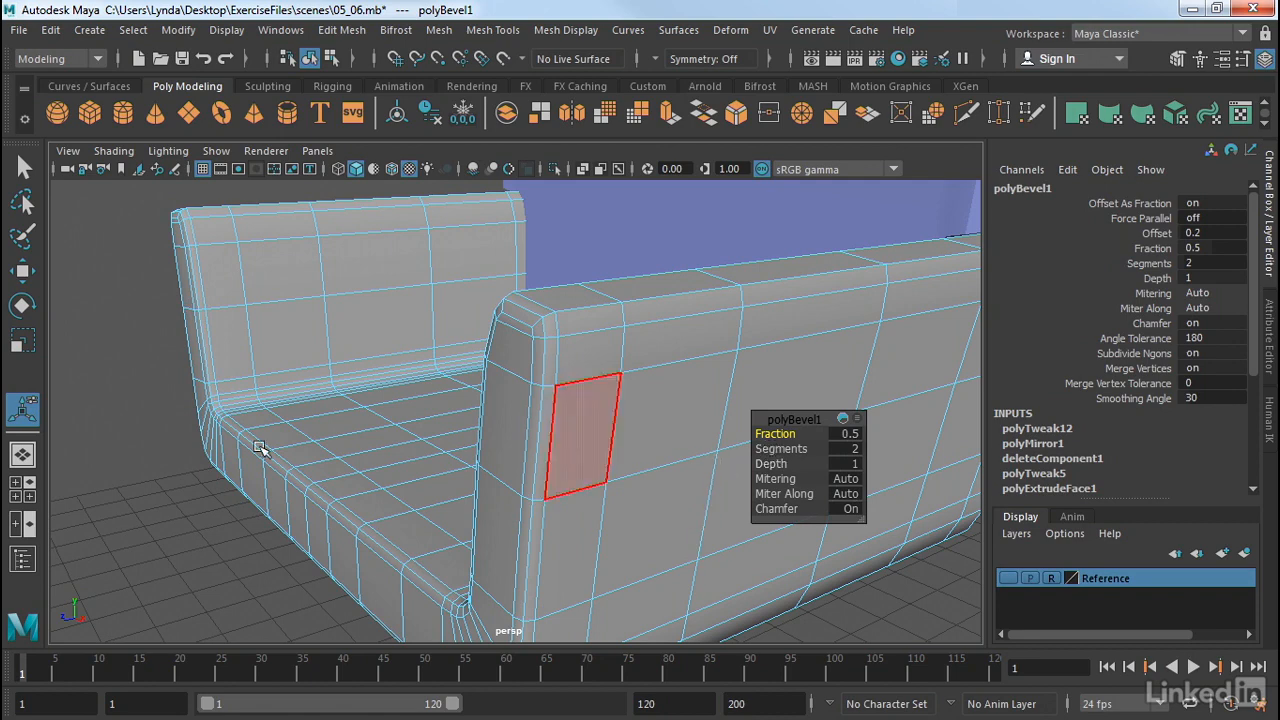
Step: Clear the selection, return to Object Mode, and inspect the rounded armrests
left_click(137, 507)
right_click_drag(665, 370, 736, 145)
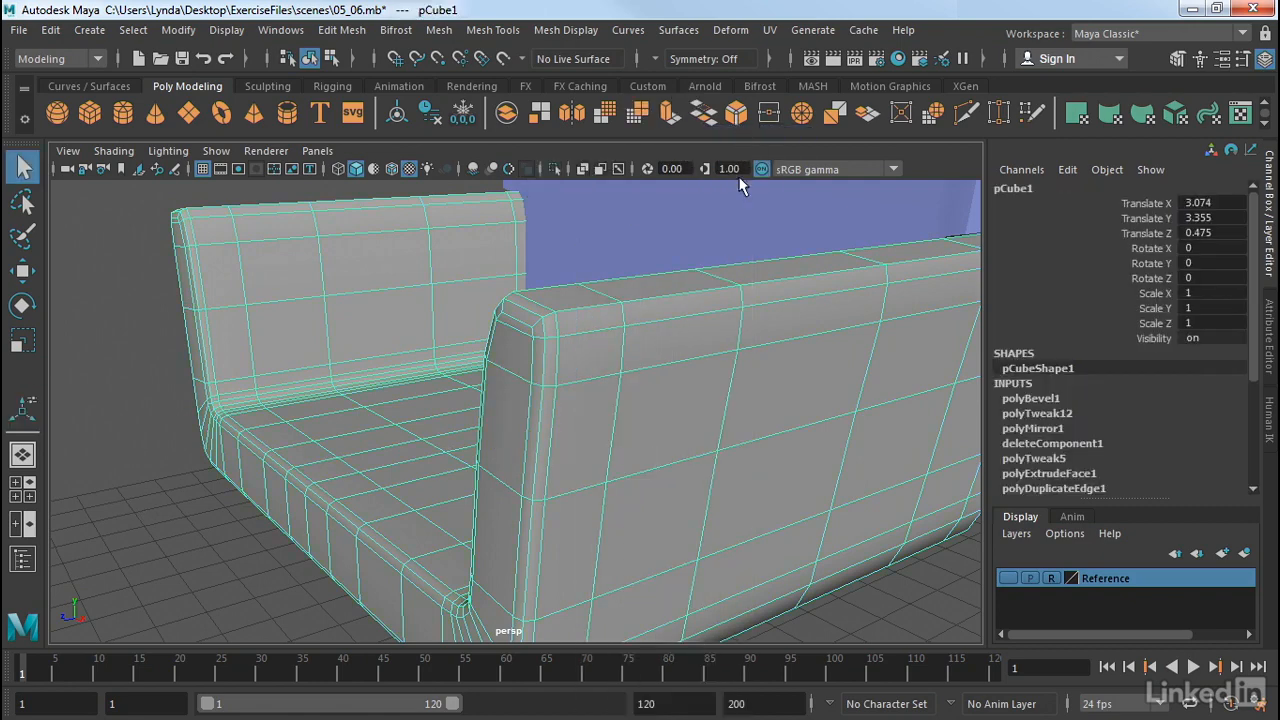
left_click(901, 588)
right_click_drag(906, 569, 630, 552, "alt")
left_click_drag(630, 552, 634, 494, "alt")
right_click_drag(656, 437, 698, 480, "alt")
mouse_move(698, 480)
left_mouse_down("alt")
mouse_move(723, 491)
mouse_move(706, 486)
left_mouse_up("alt")
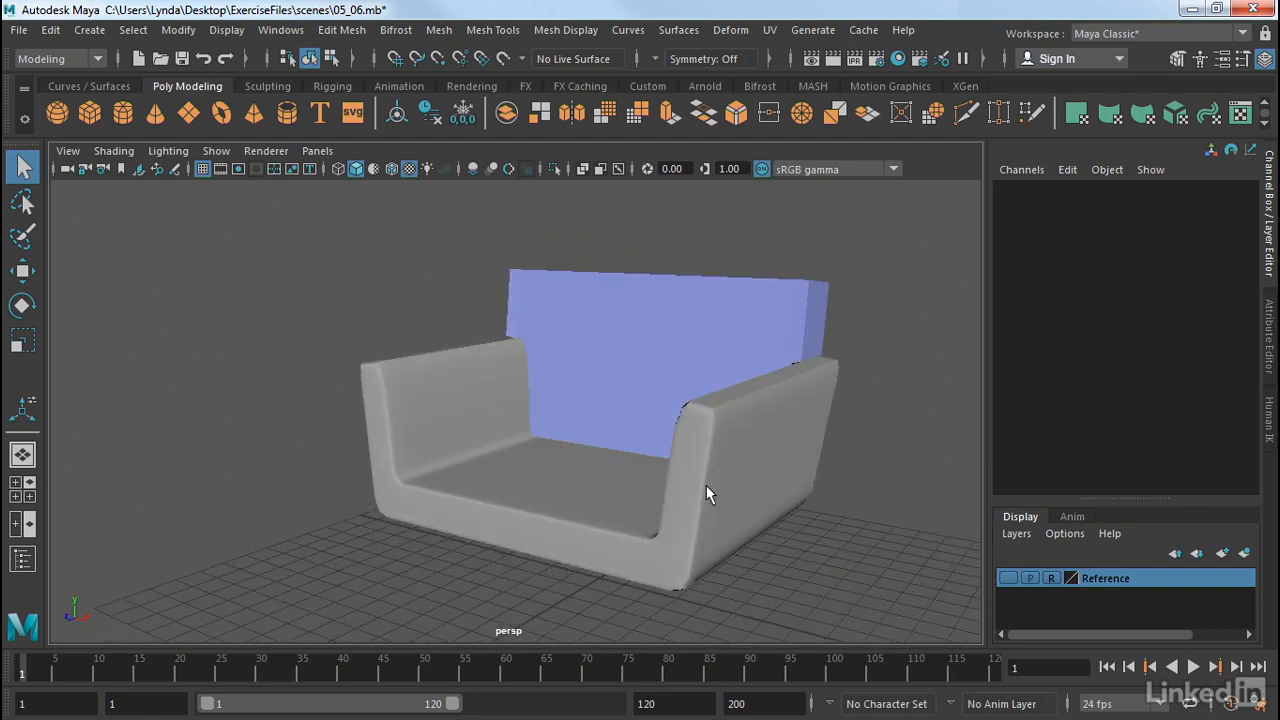